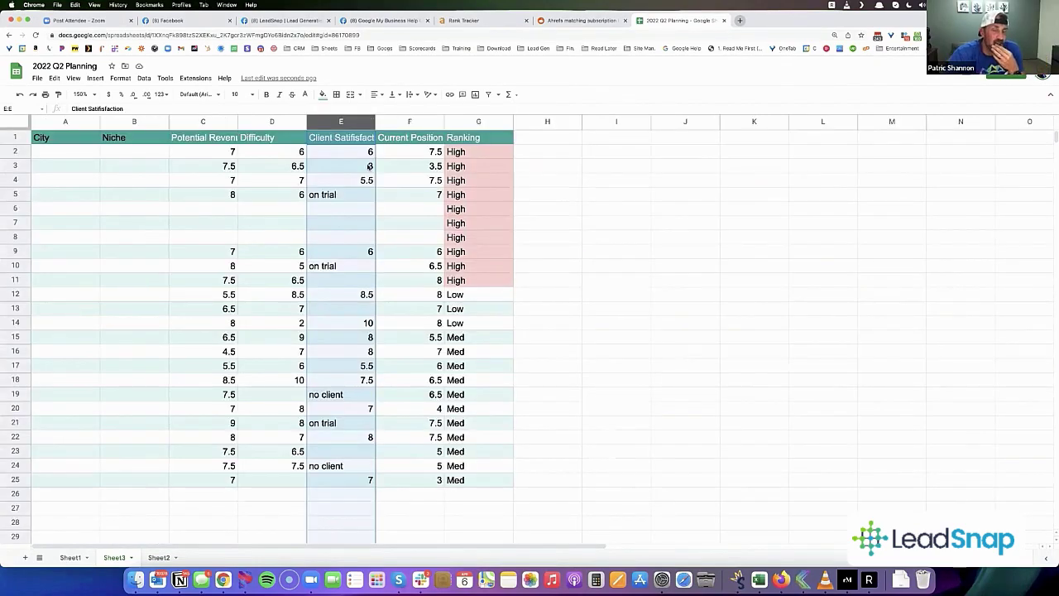
Review the client satisfaction score and priority ranking in row 3, along with the Current Position column
left_click(364, 167)
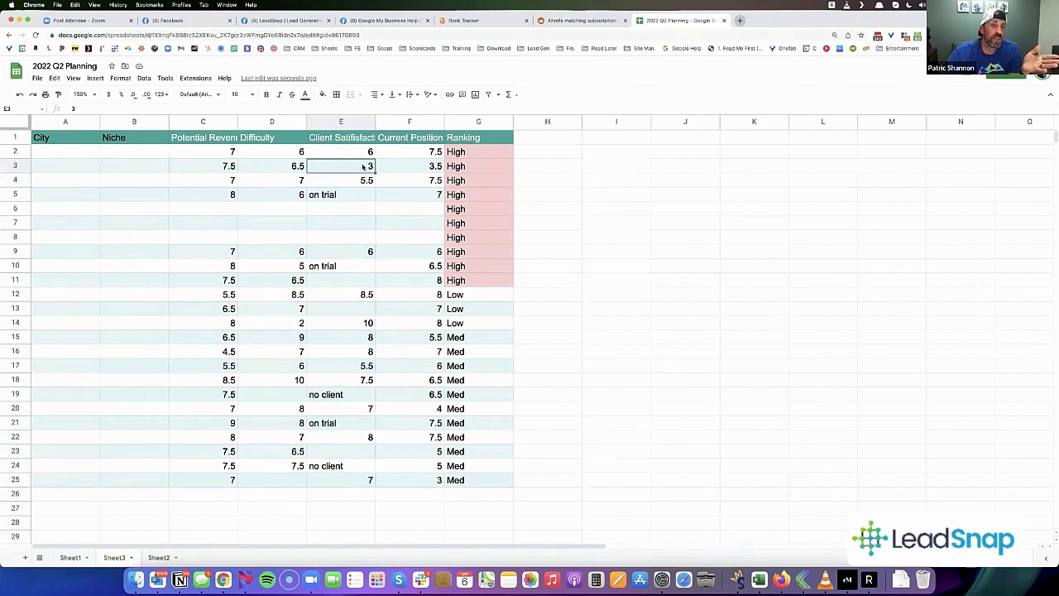
left_click(463, 166)
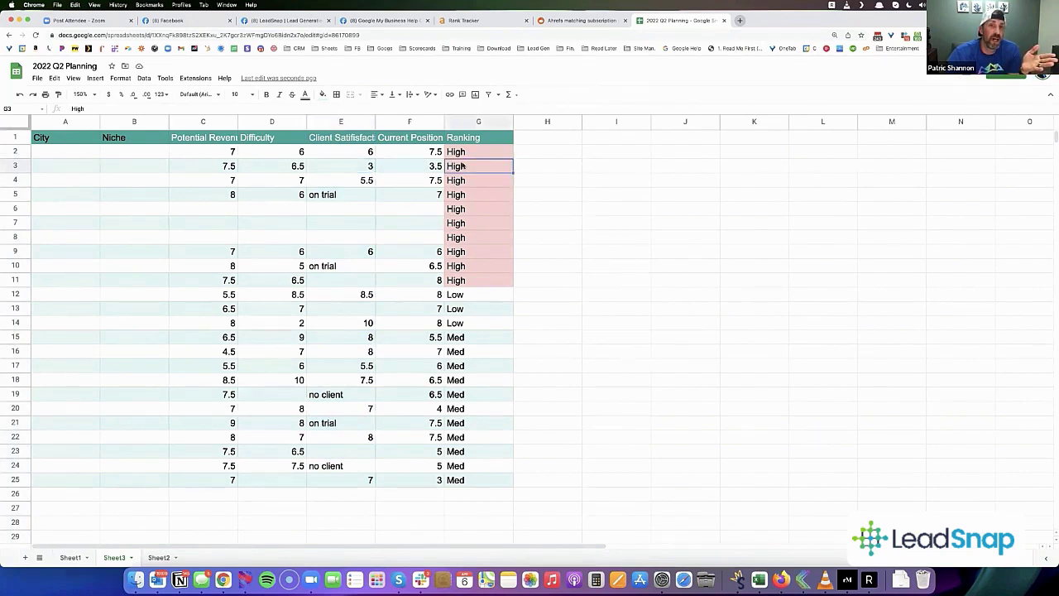
left_click(422, 123)
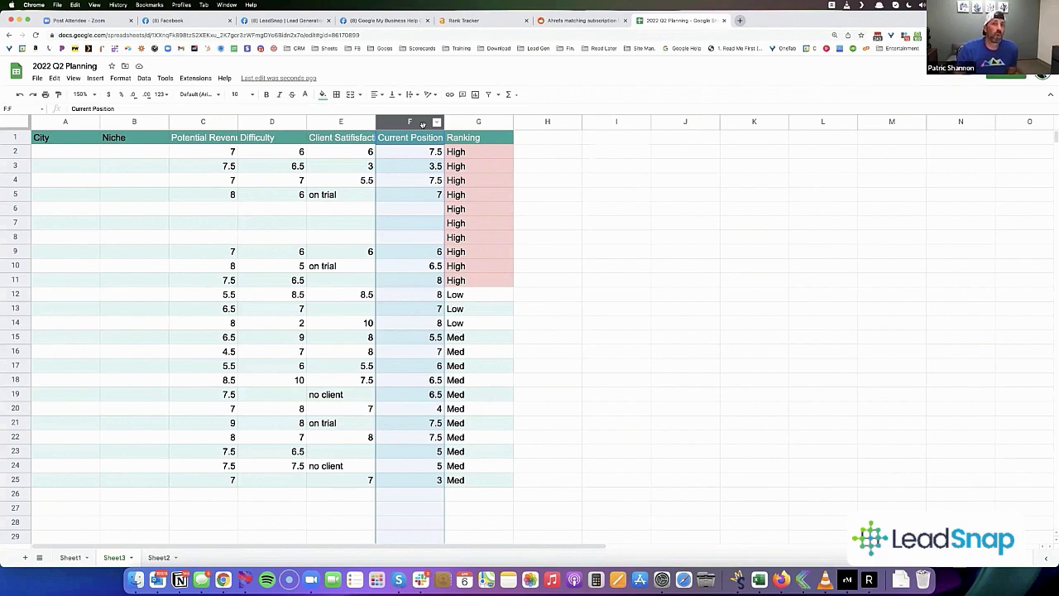
Widen the Potential Revenue column slightly so that its full heading fits
left_click(222, 151)
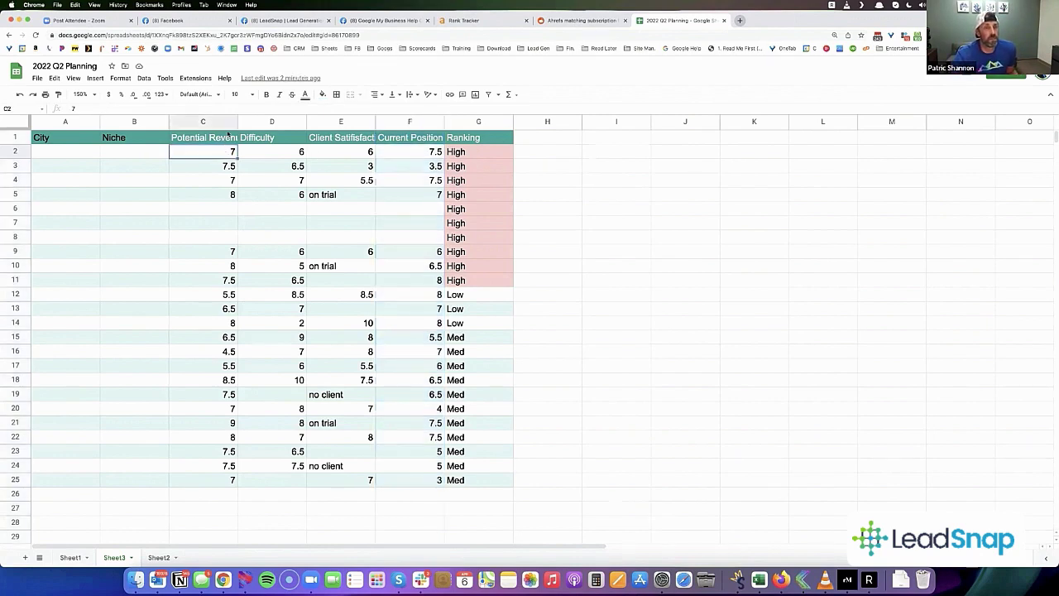
left_click(264, 155)
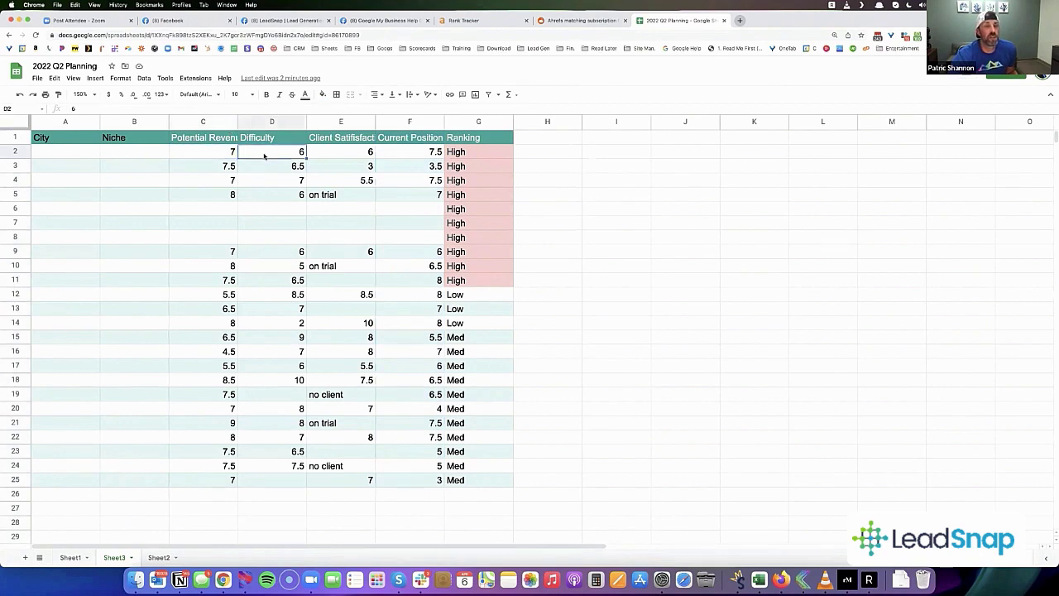
left_click(234, 149)
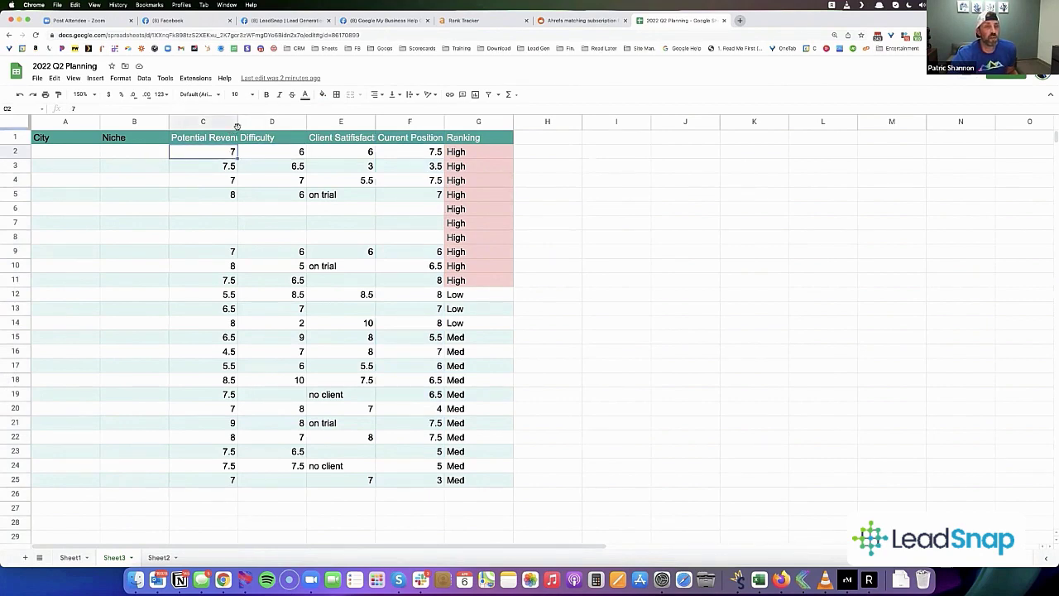
left_click_drag(238, 126, 247, 125)
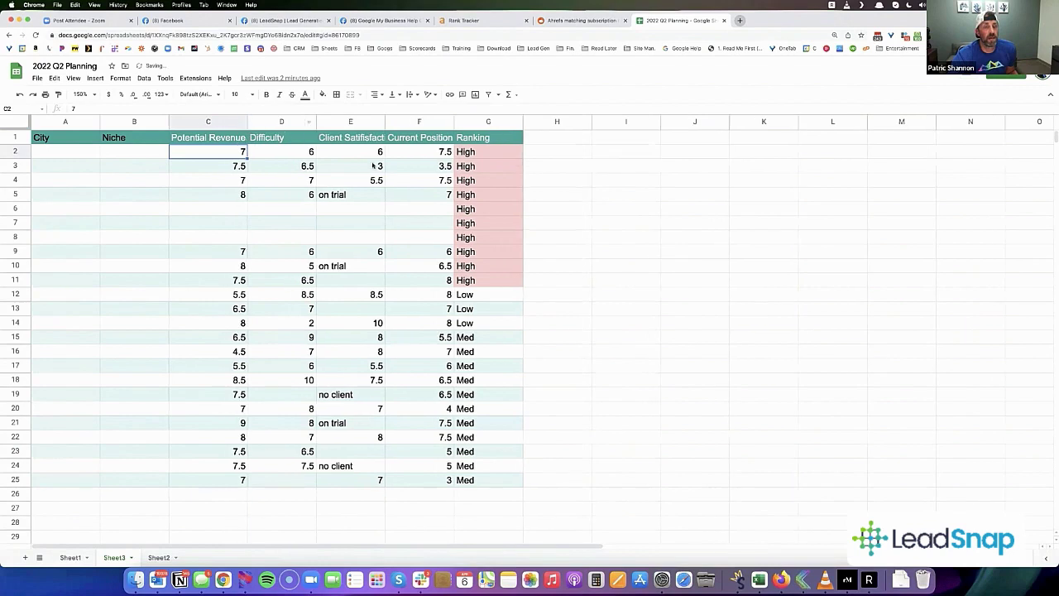
Examine row 2's client satisfaction and current position, and compare the Potential Revenue and Difficulty columns
left_click(361, 155)
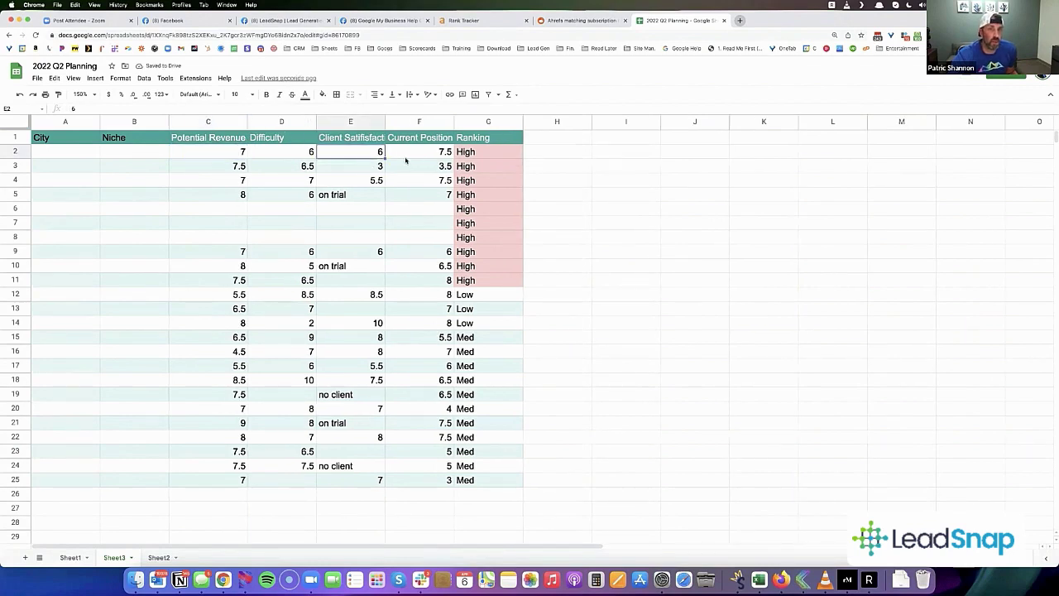
left_click(416, 155)
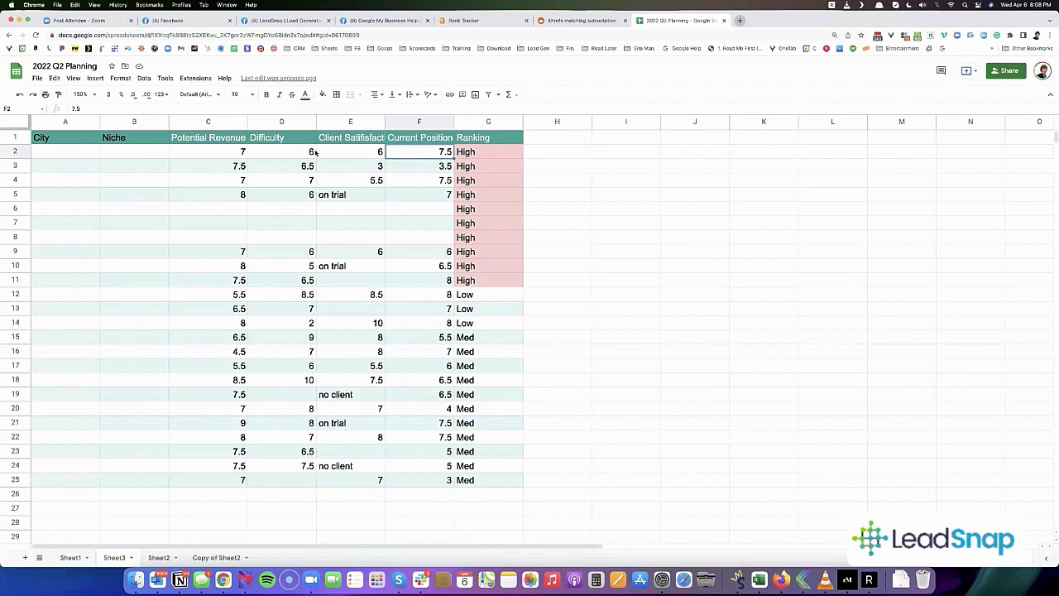
left_click(219, 122)
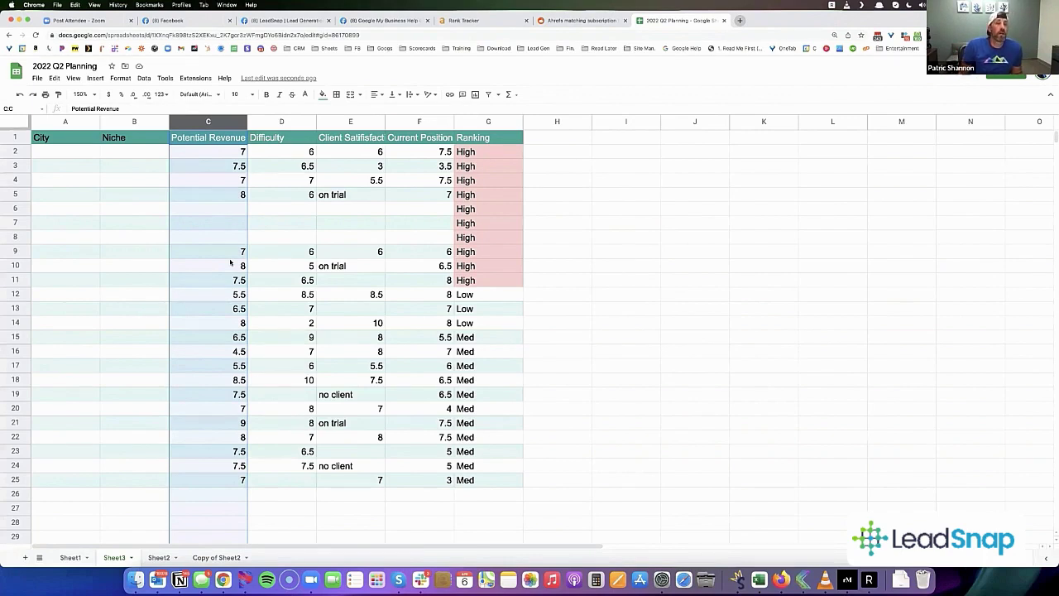
left_click(283, 121)
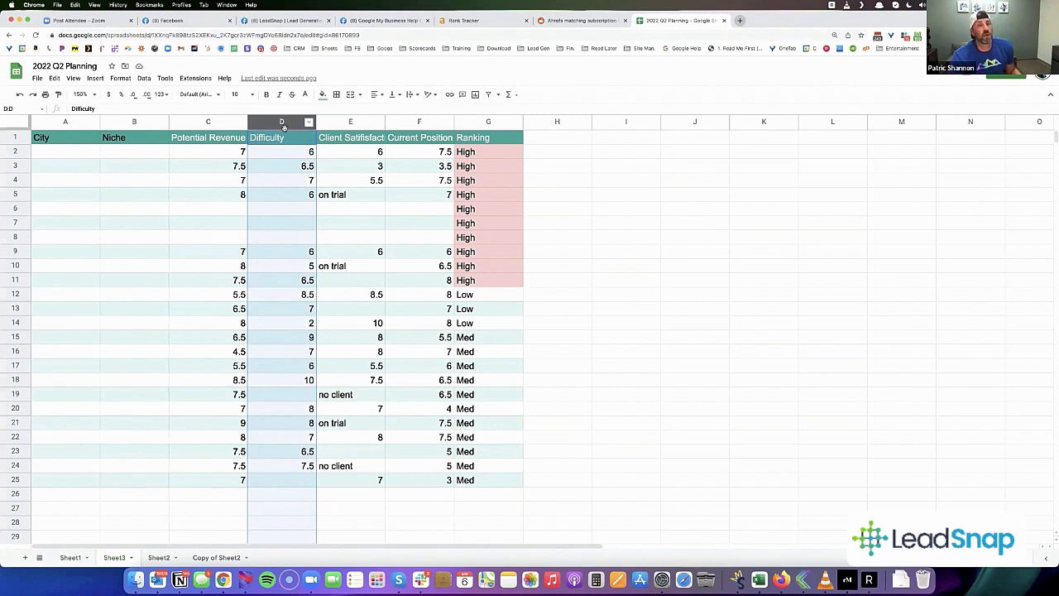
left_click(227, 128)
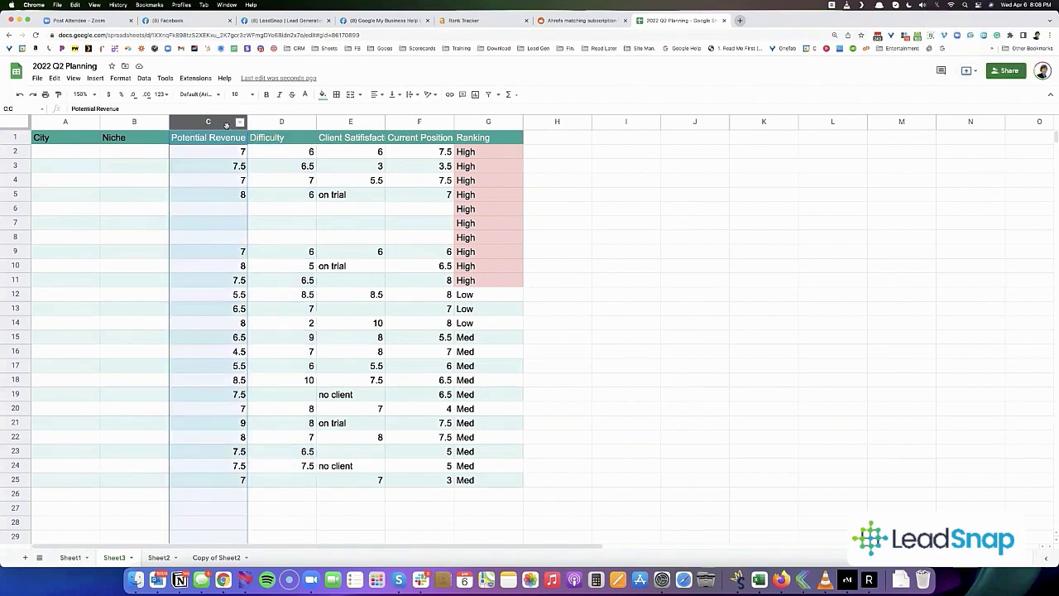
left_click(273, 124)
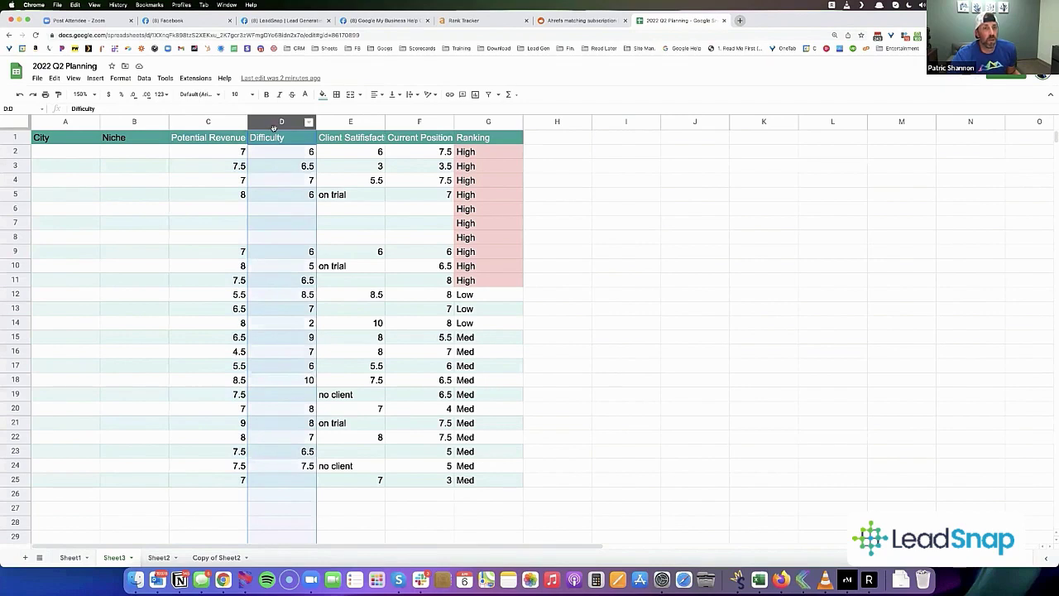
Examine row 10's potential revenue, difficulty, current position and client satisfaction against its ranking
left_click(232, 269)
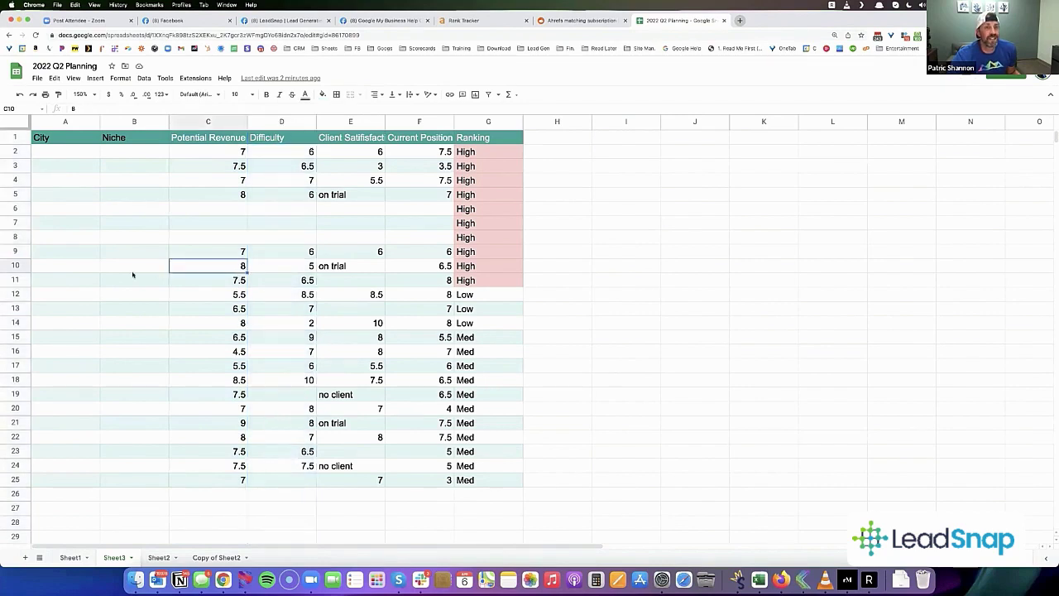
left_click(17, 265)
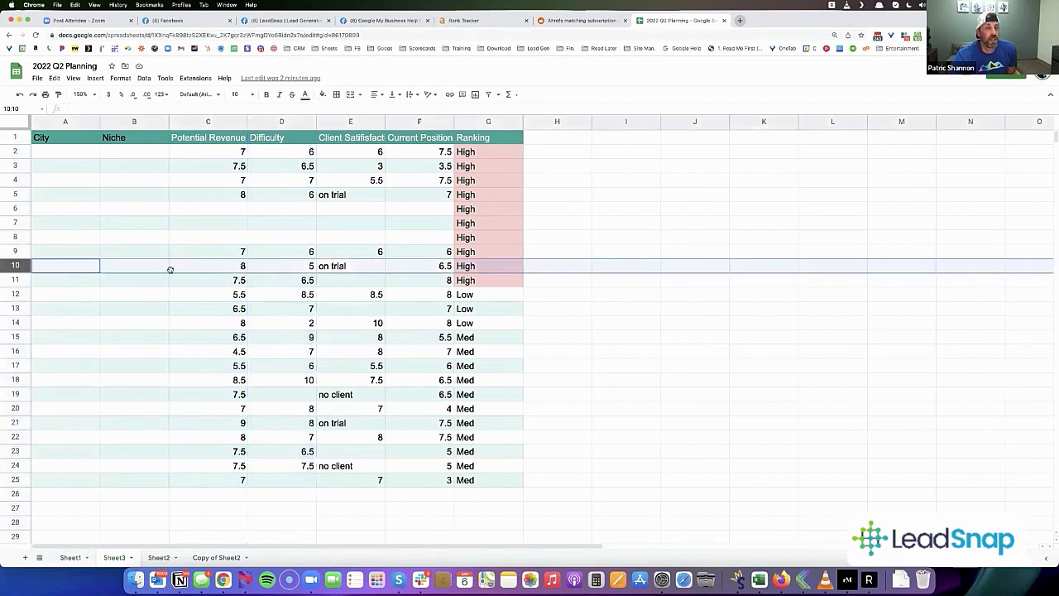
left_click(232, 270)
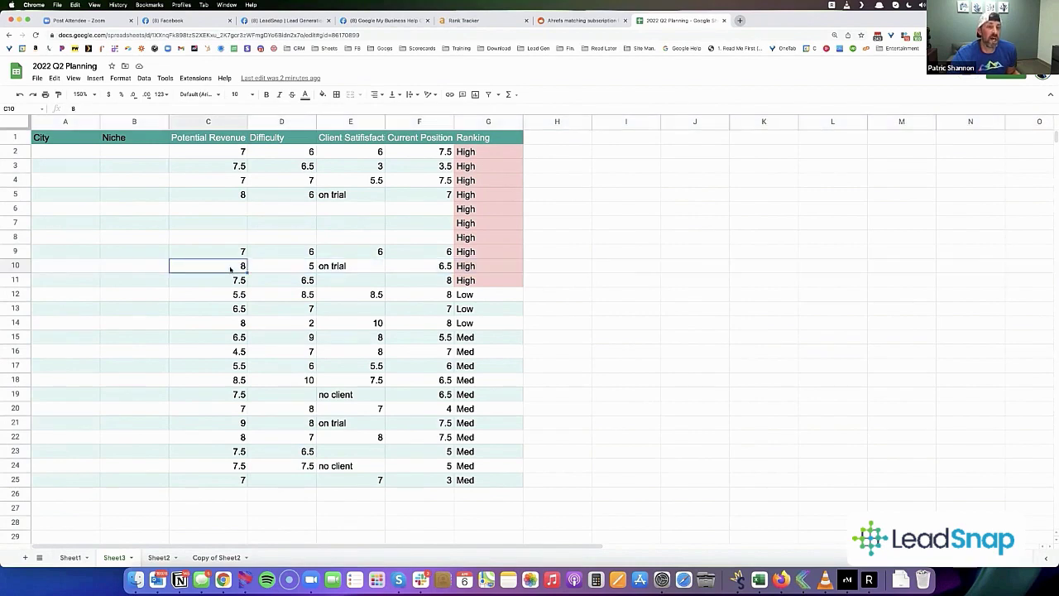
left_click(280, 265)
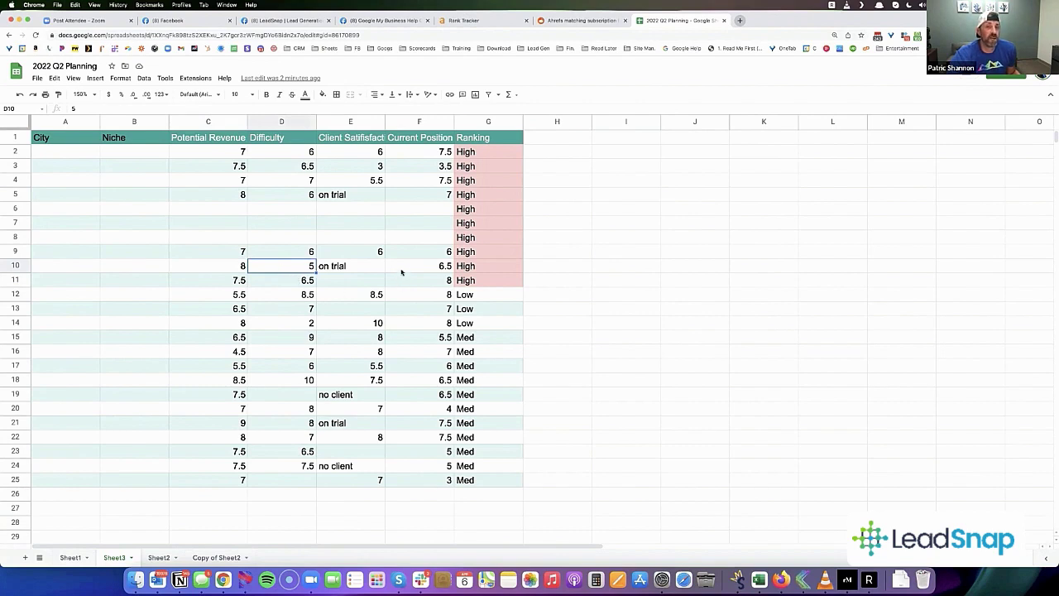
left_click(403, 268)
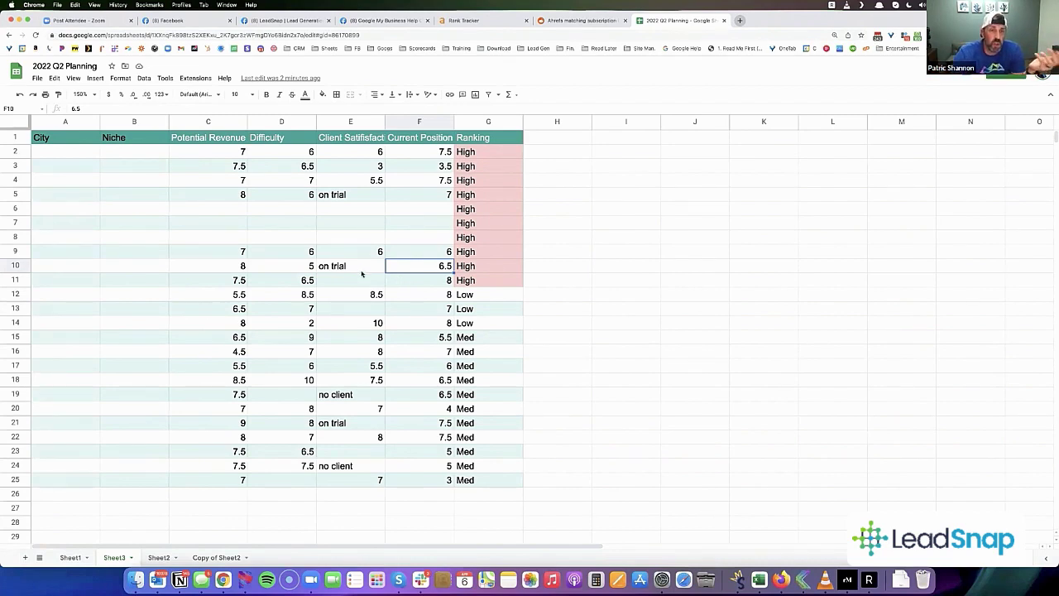
left_click(359, 269)
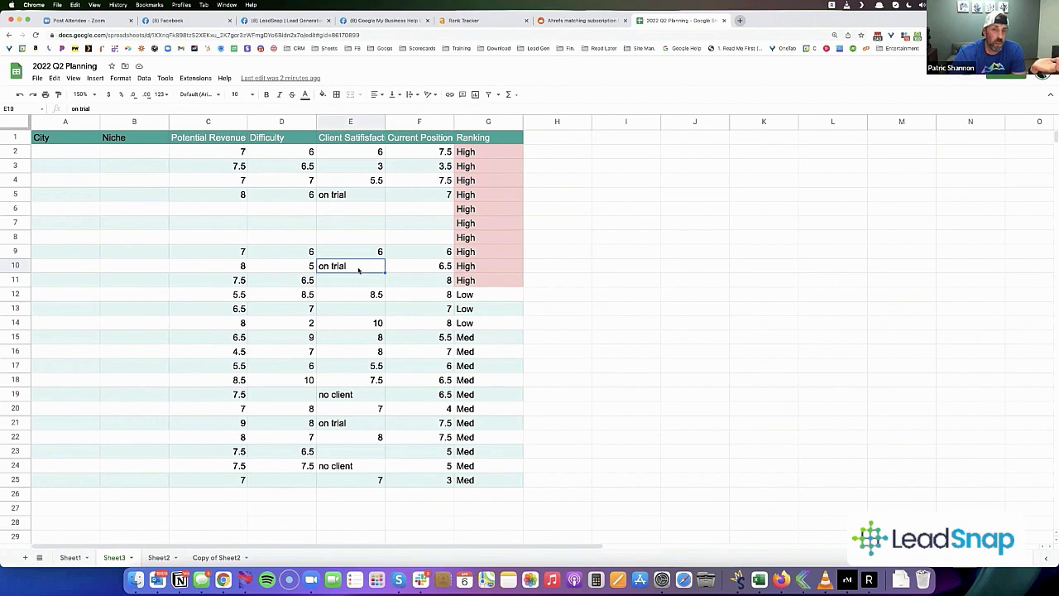
left_click(476, 266)
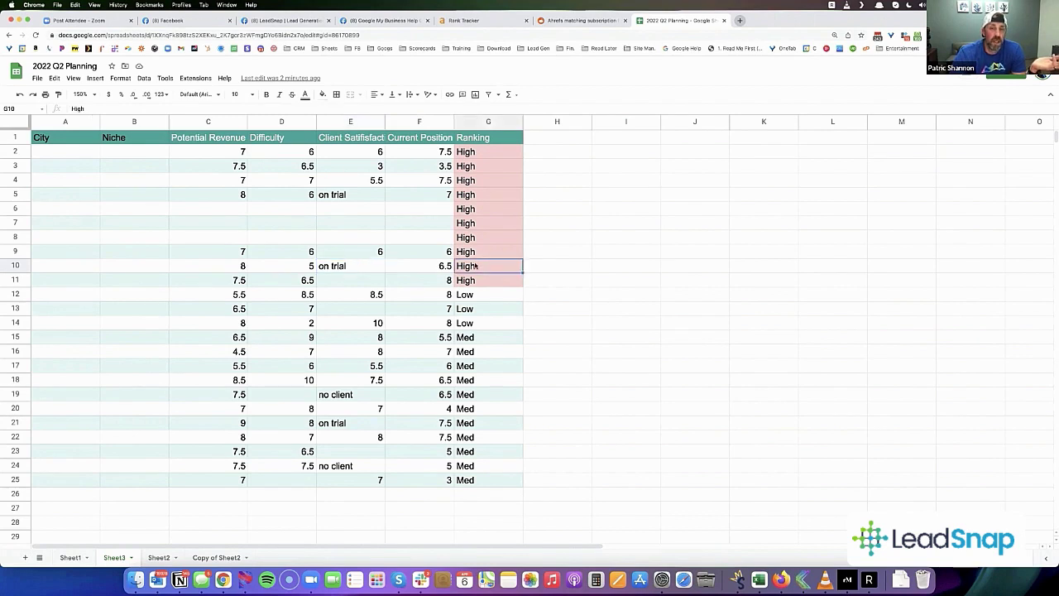
Review the Ranking column, highlighting the group of entries ranked High in G2:G11
left_click(488, 121)
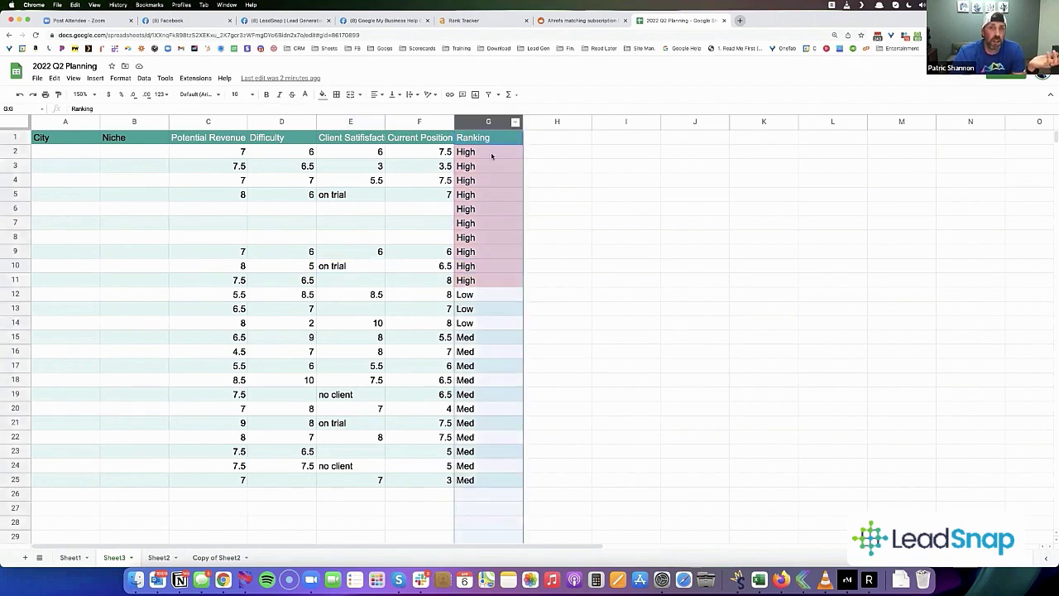
left_click(491, 155)
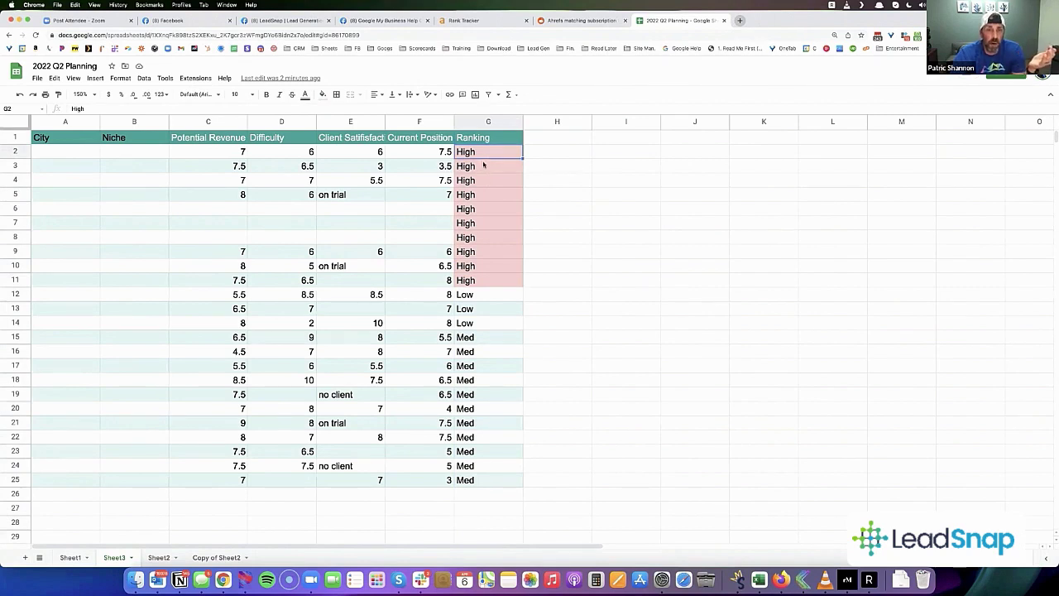
left_click(467, 285, "shift")
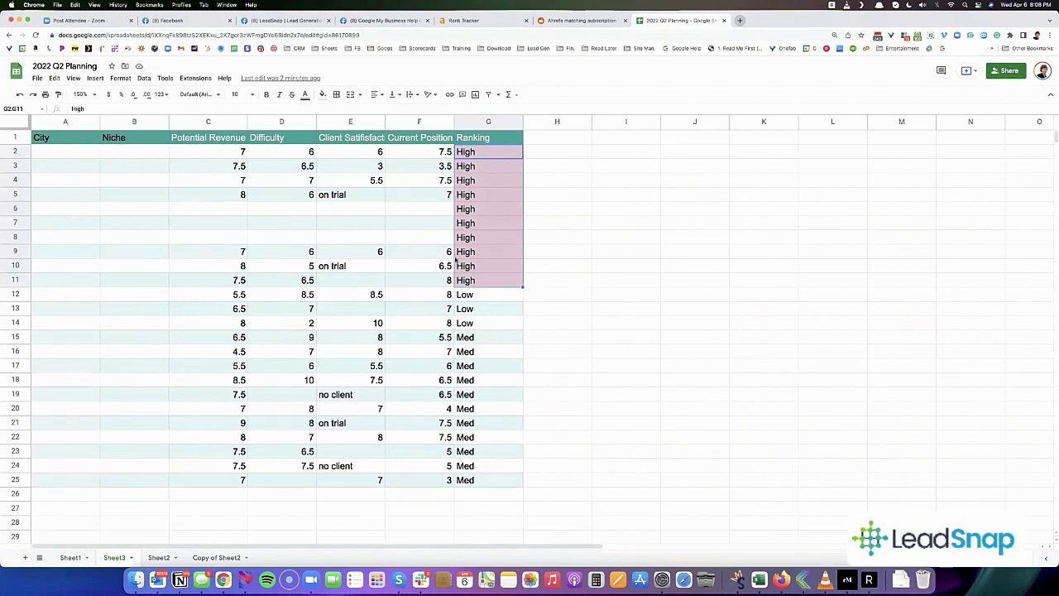
left_click(498, 153)
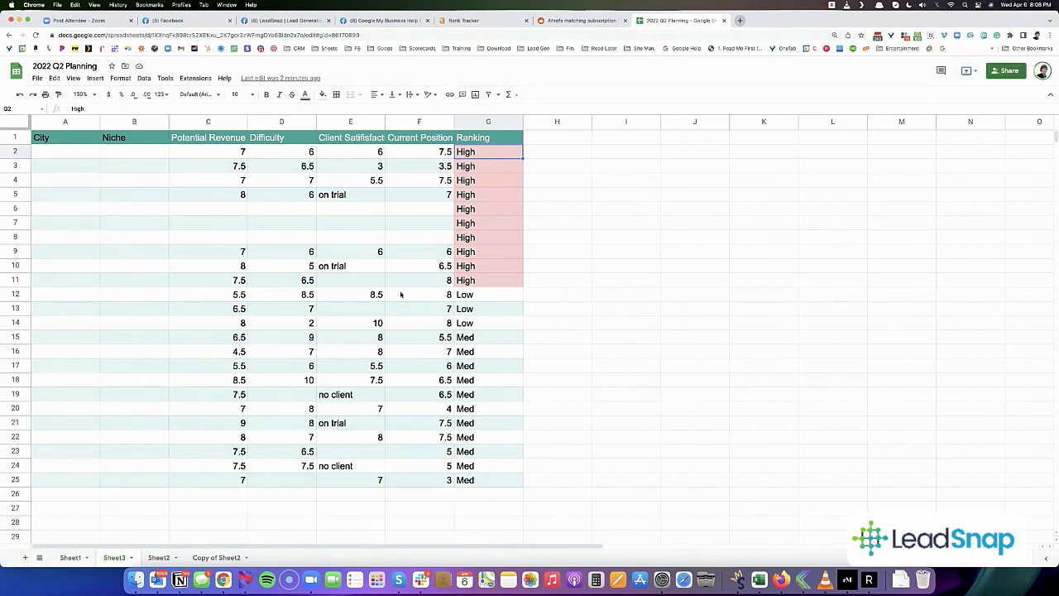
Examine row 12's potential revenue, difficulty, current position and client satisfaction against its ranking
left_click(235, 297)
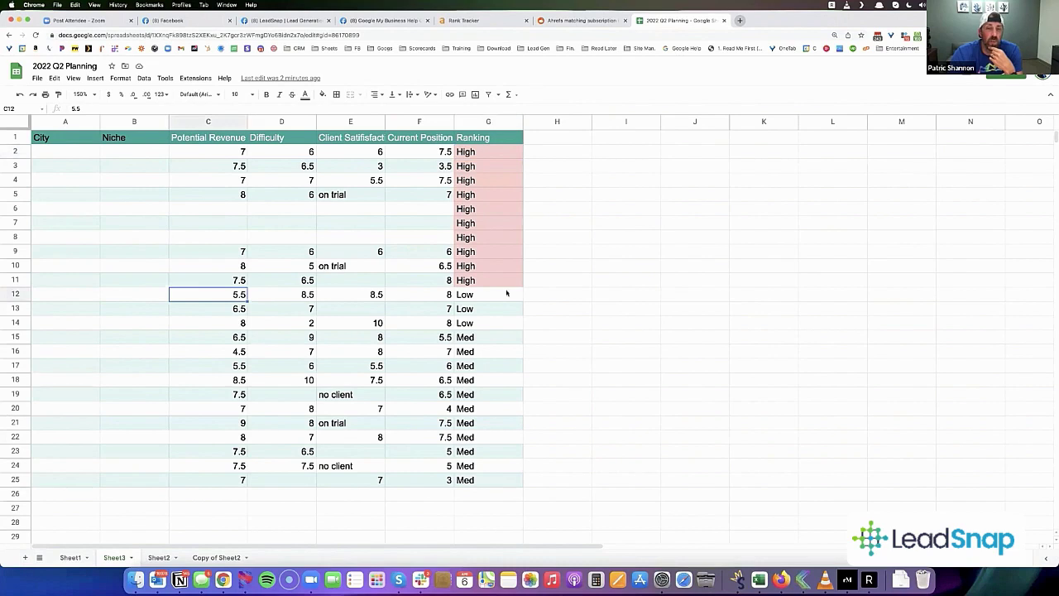
left_click(481, 295)
left_click(234, 297)
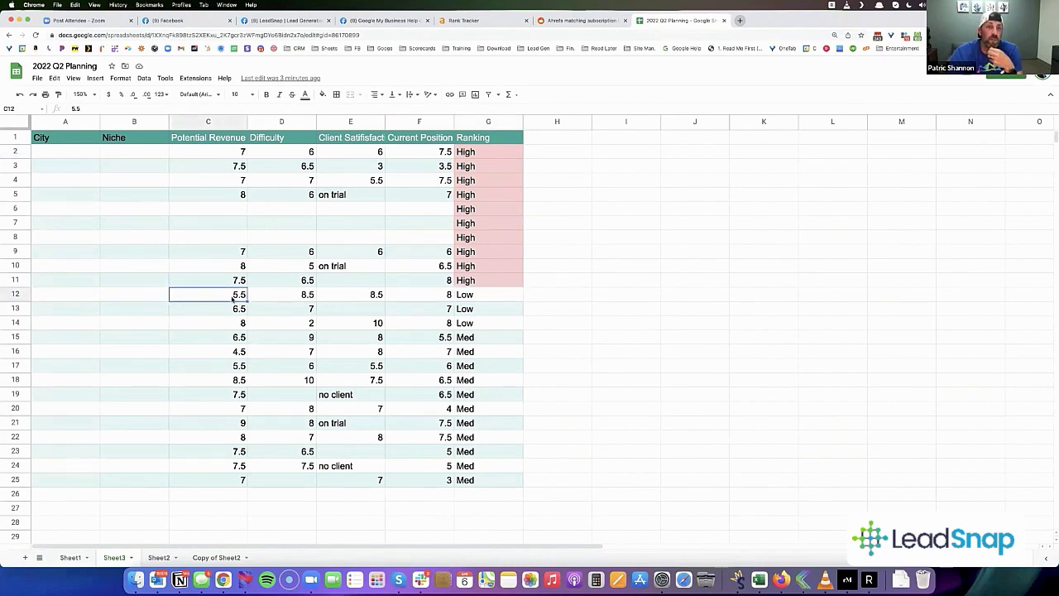
left_click(294, 299)
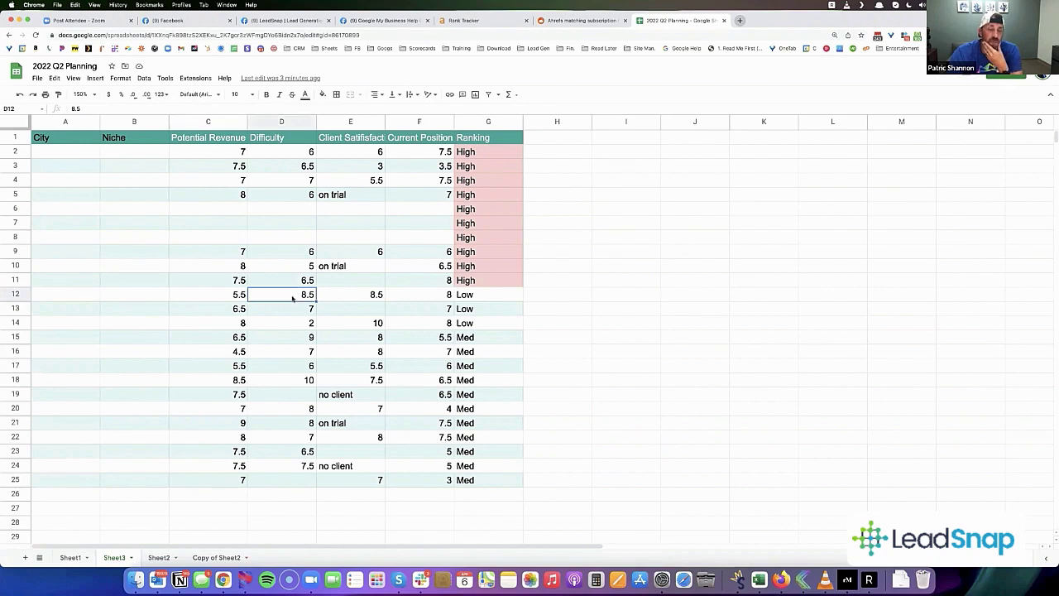
left_click(468, 296)
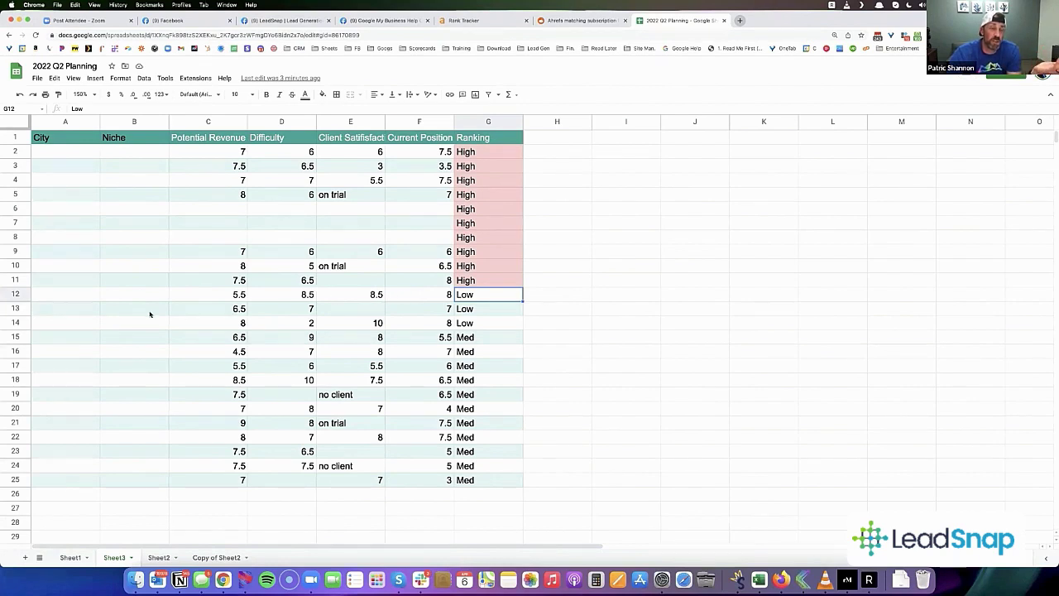
left_click(15, 292)
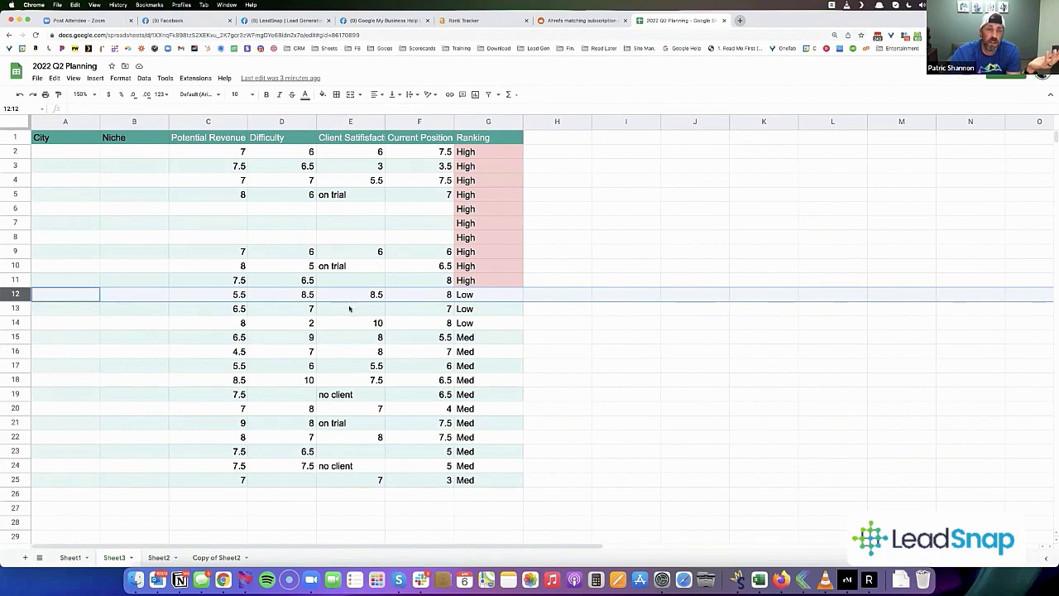
left_click(408, 296)
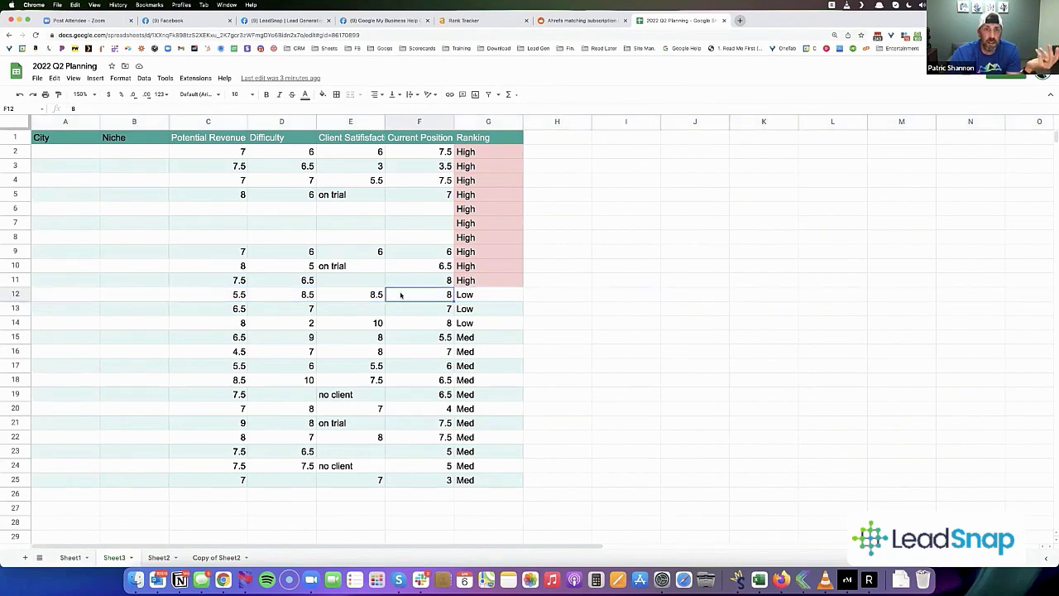
left_click(376, 295)
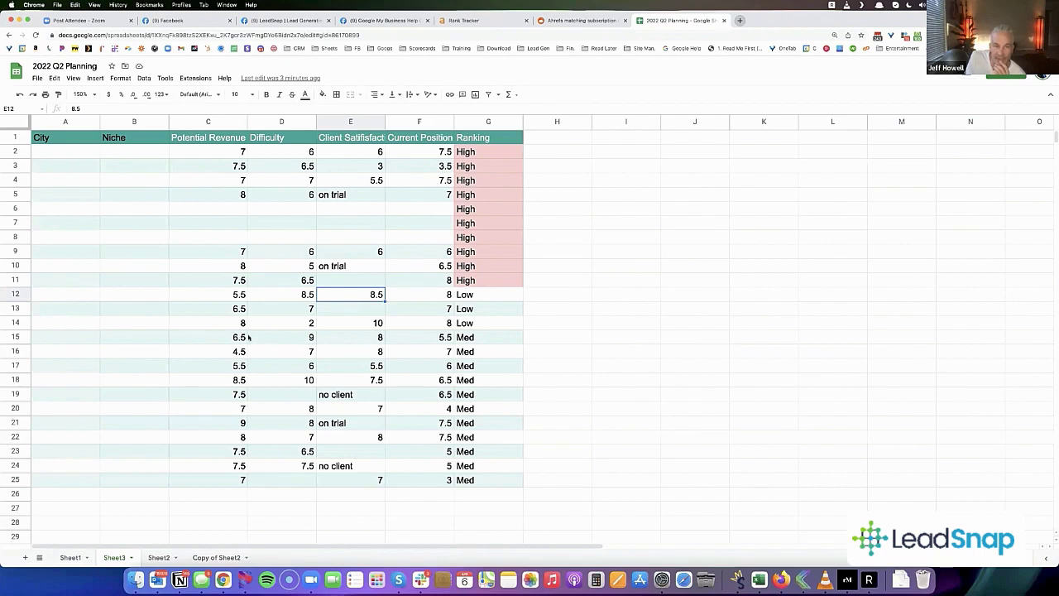
Examine row 14's potential revenue and client satisfaction, and return to the potential revenue score in row 2
left_click(59, 325)
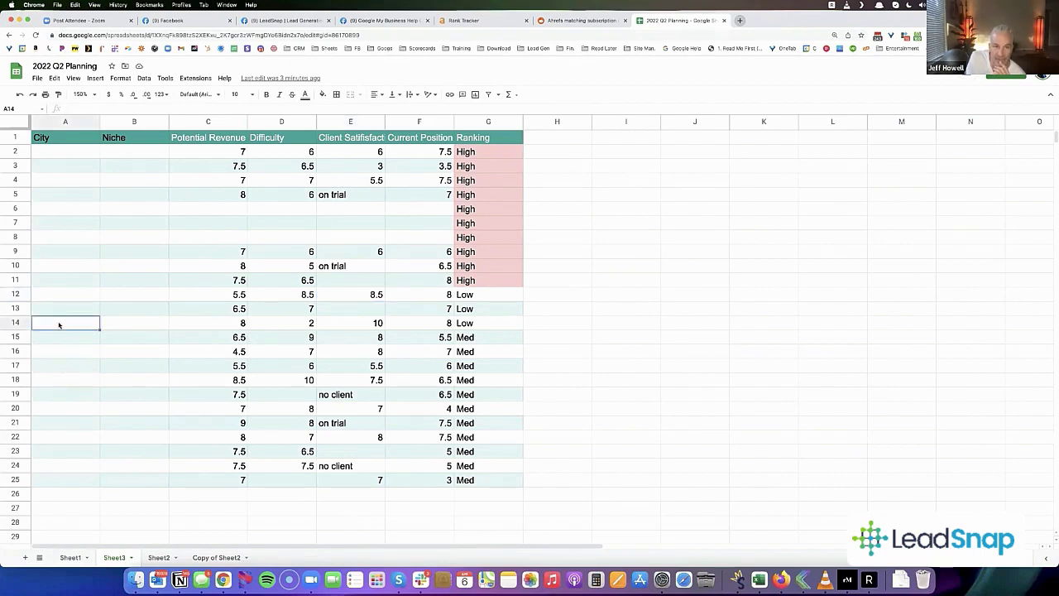
left_click(222, 328)
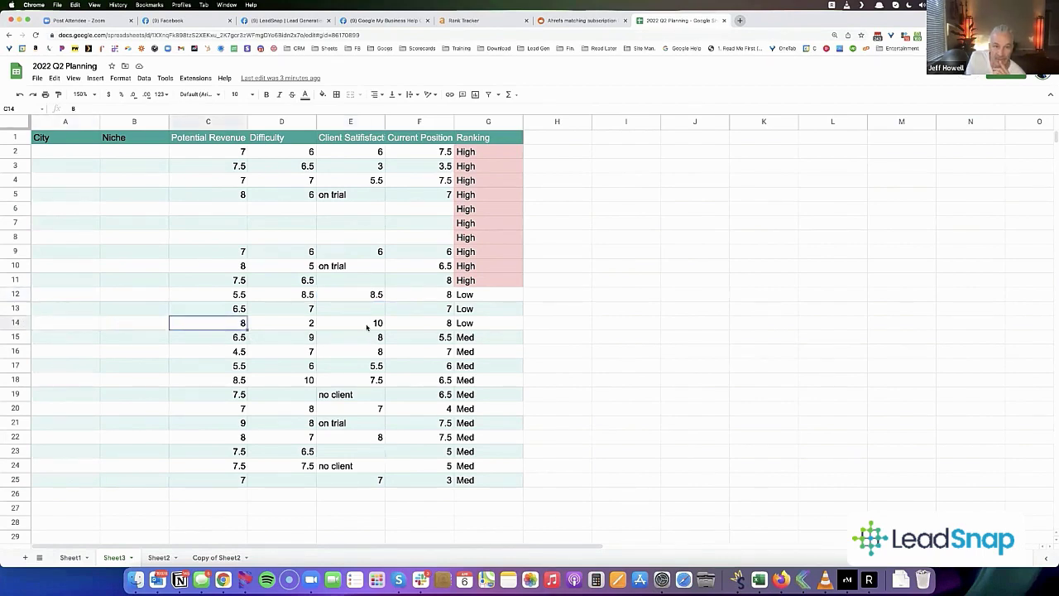
left_click(364, 325)
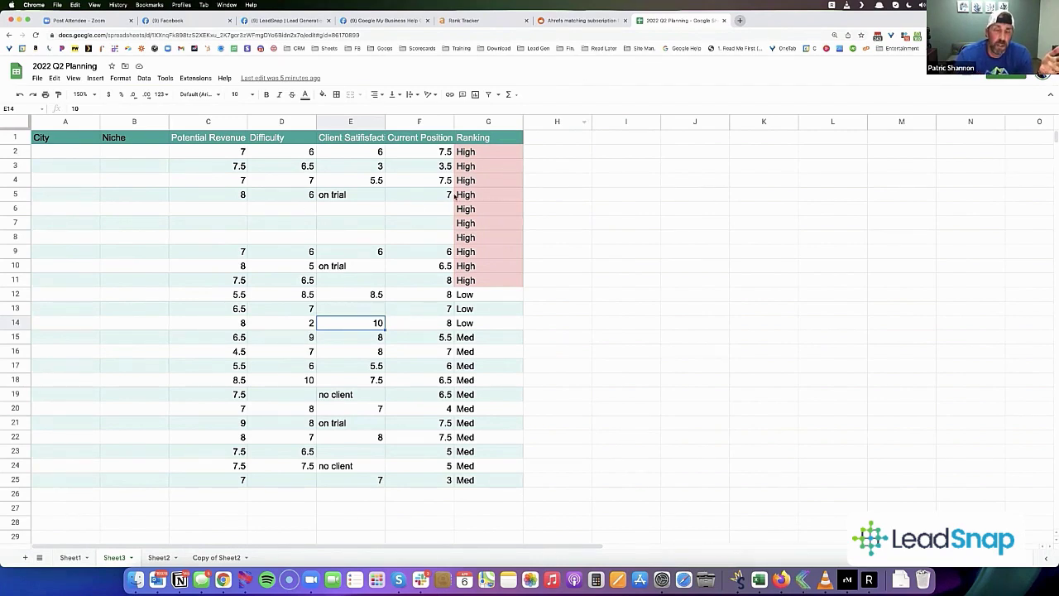
left_click(243, 154)
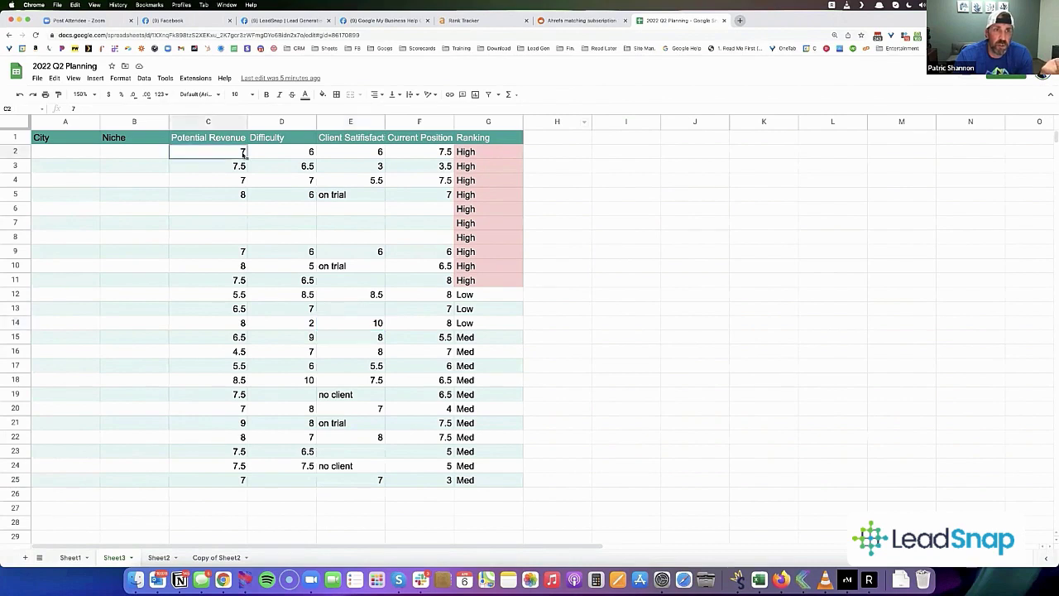
Examine the difficulty score in row 2 of the site ranking sheet
left_click(308, 157)
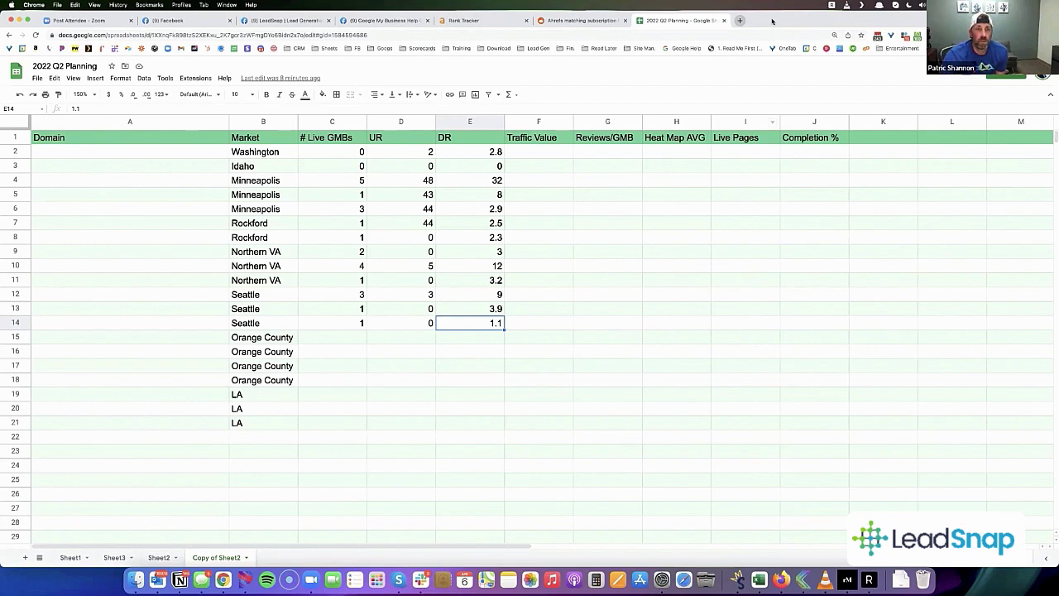
Review the # Live GMBs and Market columns on Copy of Sheet2, checking the Washington entry and the first Minneapolis entry
left_click(323, 121)
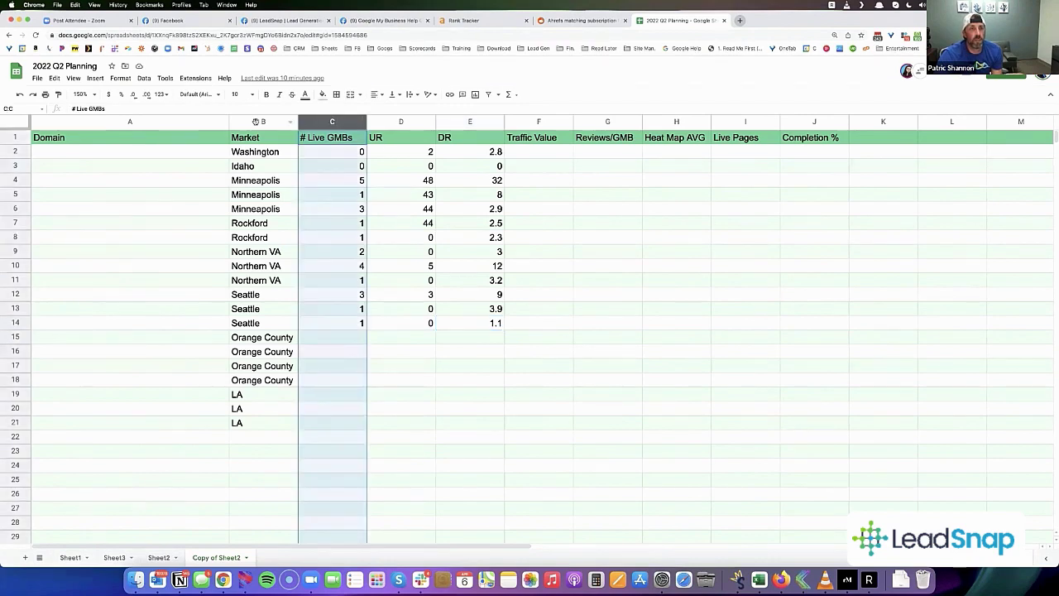
left_click(268, 121)
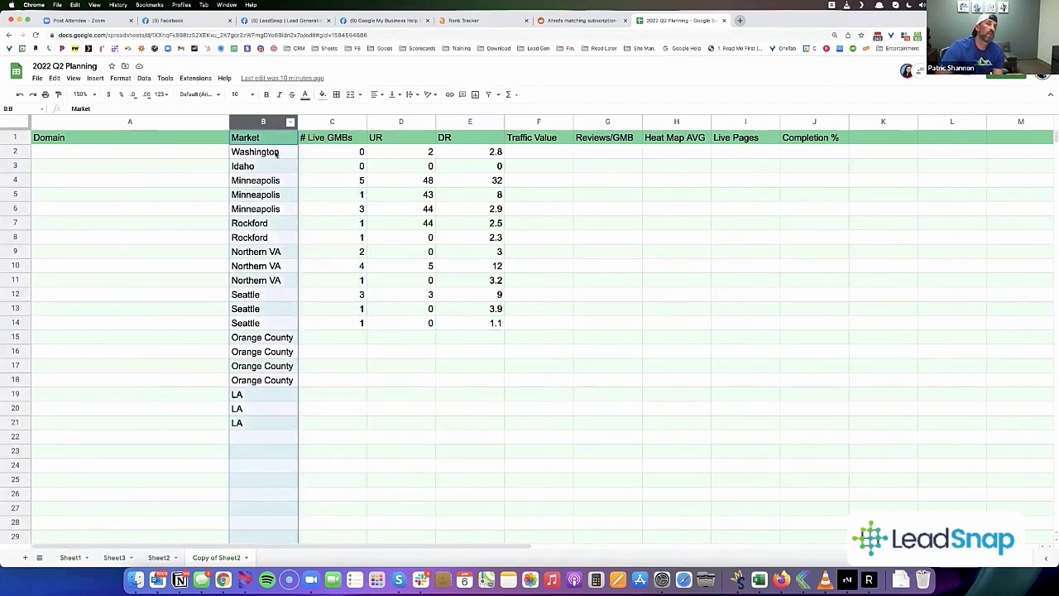
left_click(278, 153)
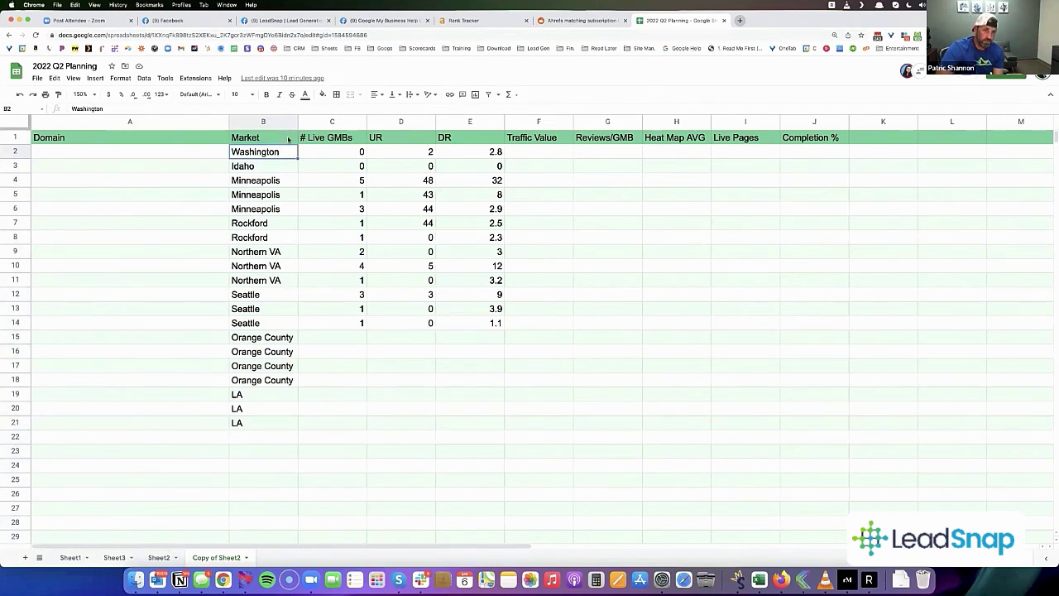
left_click(286, 186)
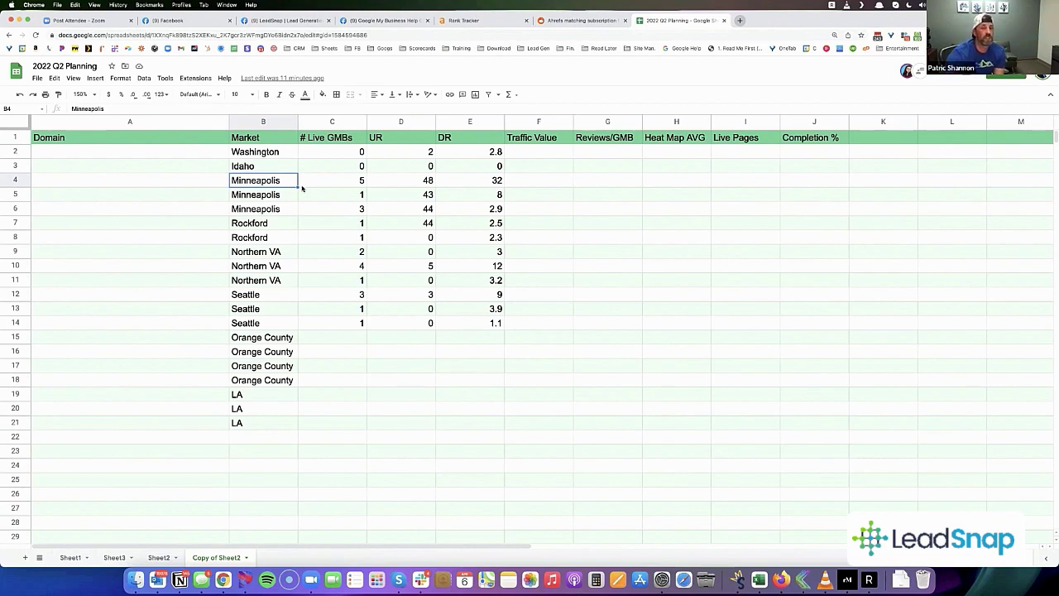
Examine the number of live GMBs, UR and DR for the Minneapolis domain in row 4
left_click(332, 122)
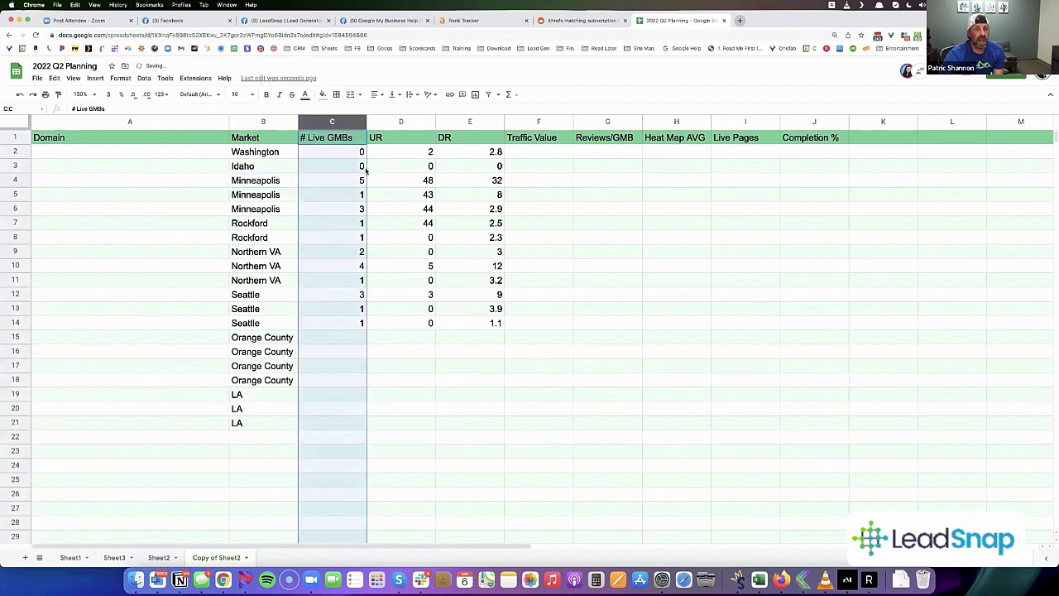
left_click(348, 183)
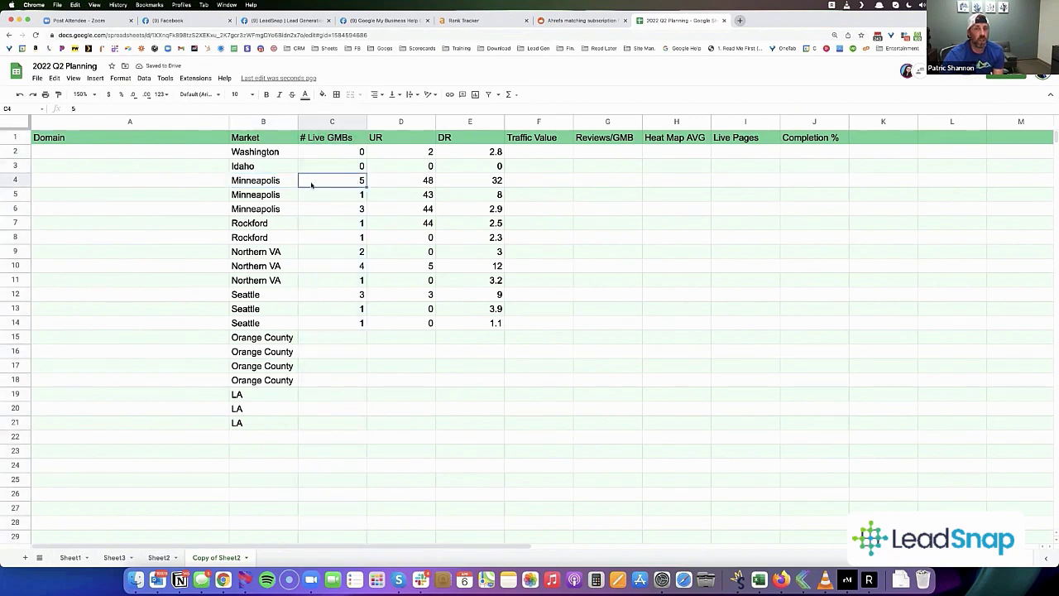
left_click(14, 181)
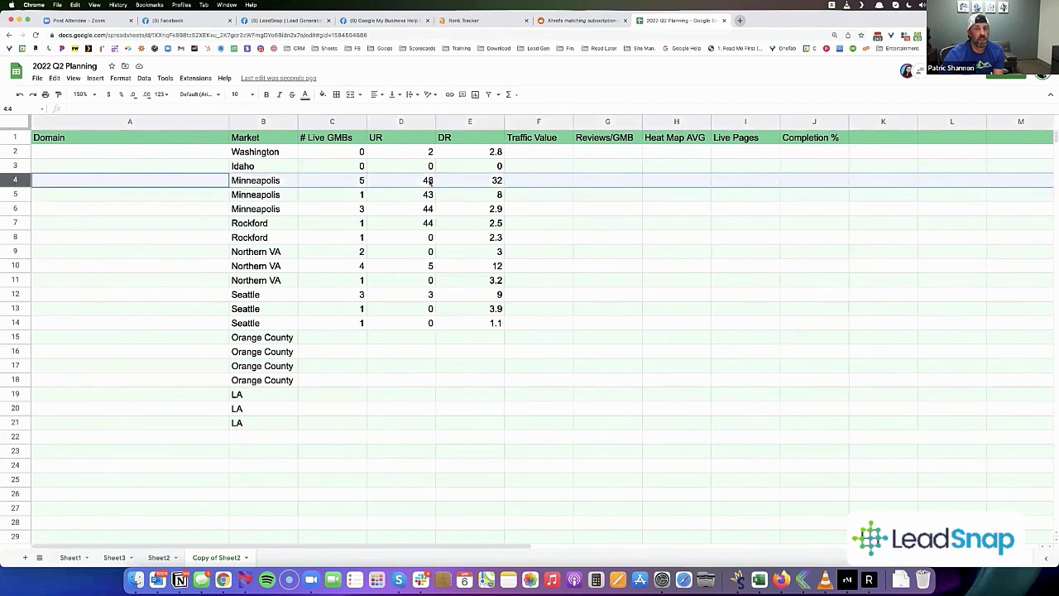
left_click(431, 180)
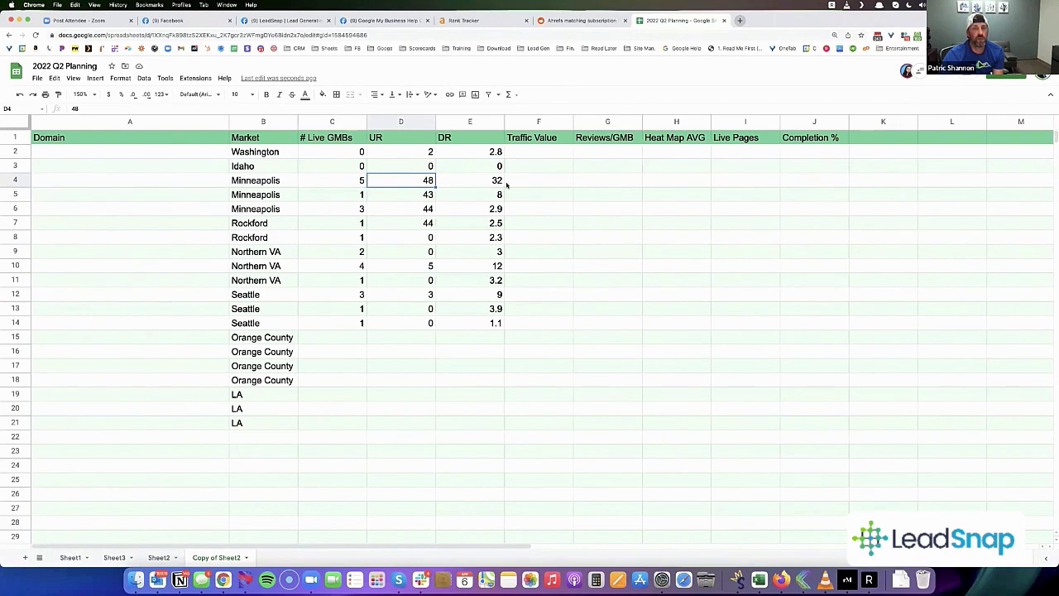
left_click(496, 183)
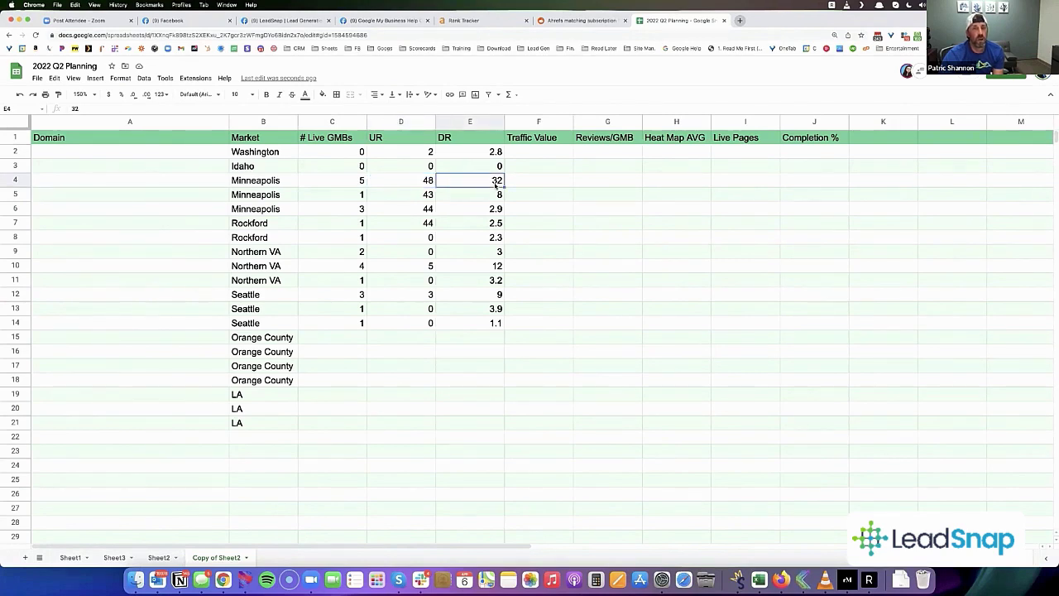
left_click(16, 181)
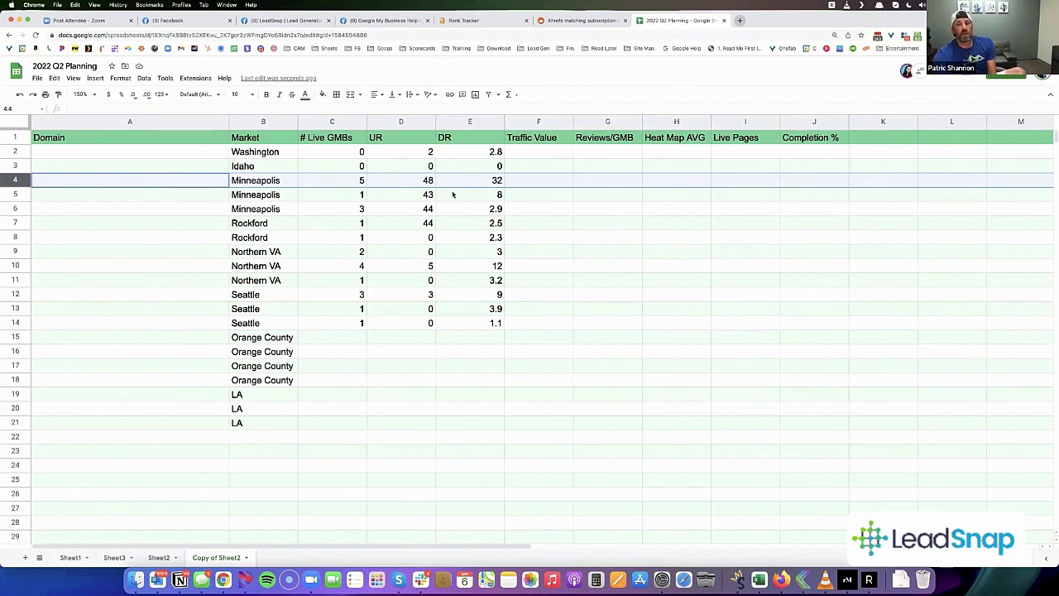
Review the Traffic Value, Reviews/GMB, Heat Map AVG and Completion % columns in turn
left_click(542, 122)
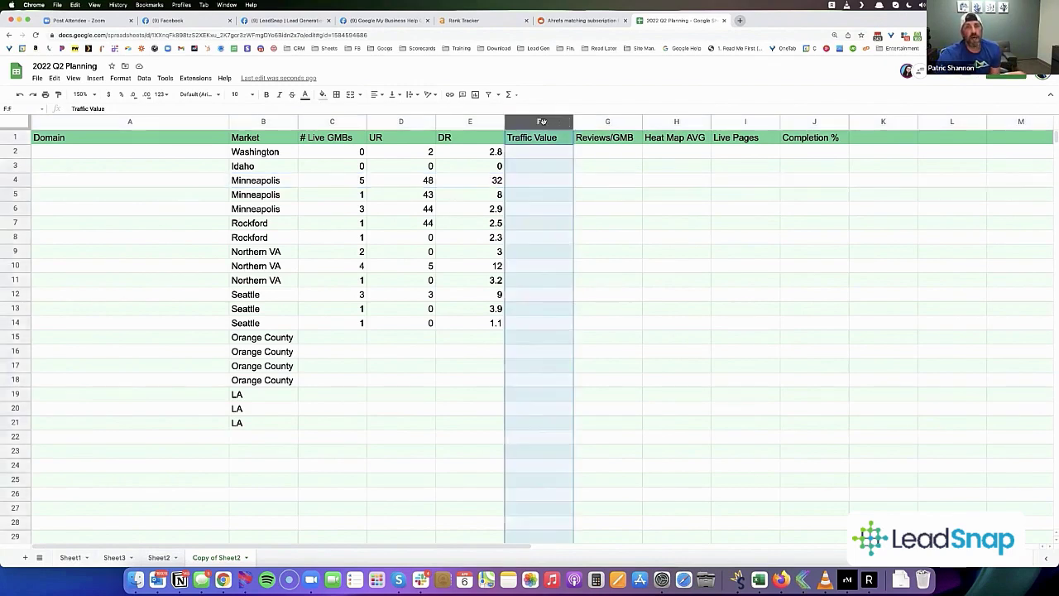
left_click(601, 122)
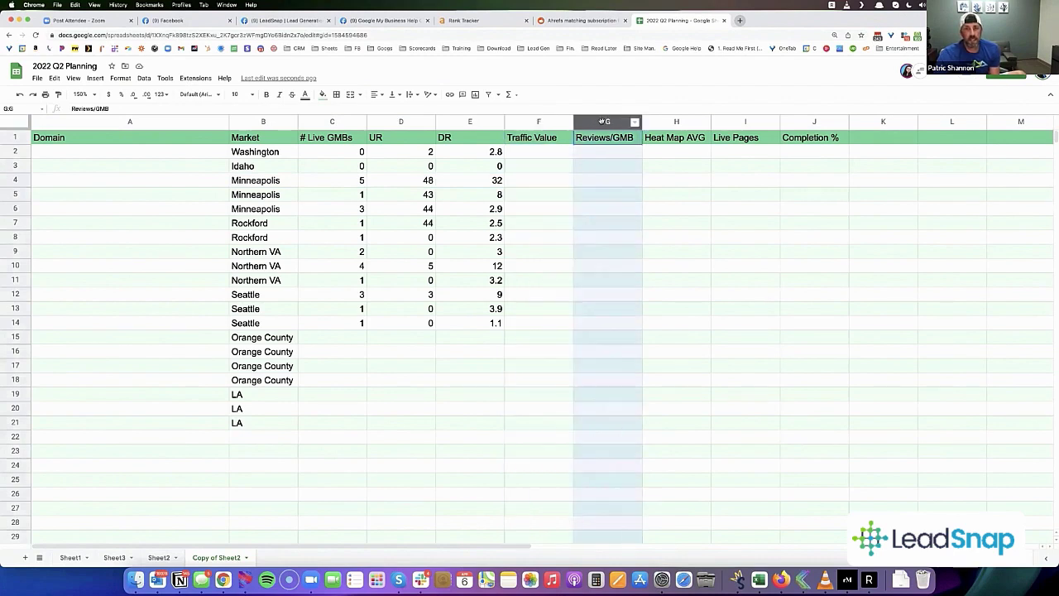
left_click(674, 122)
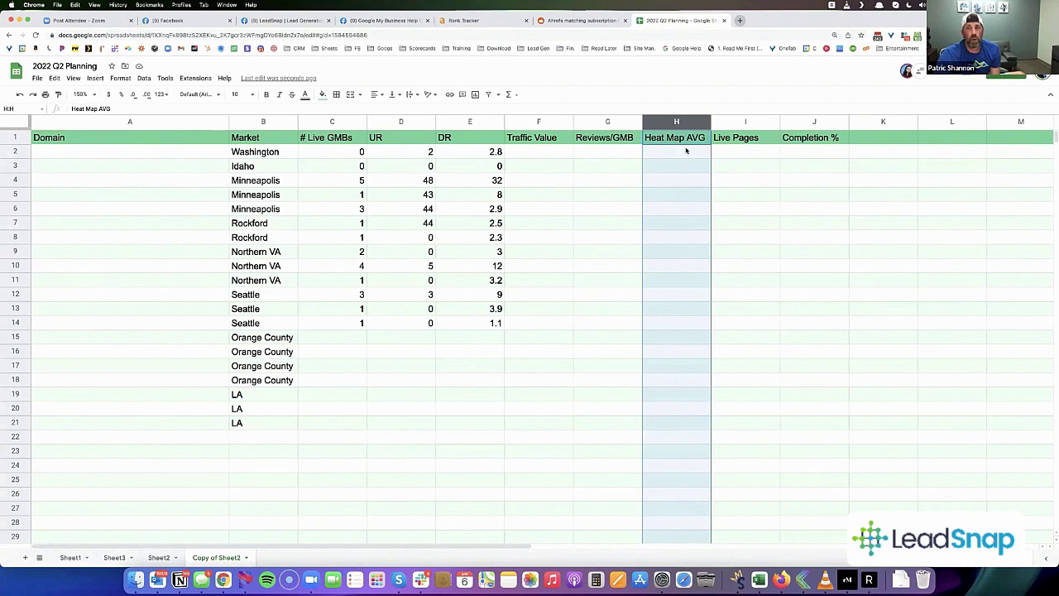
left_click(805, 124)
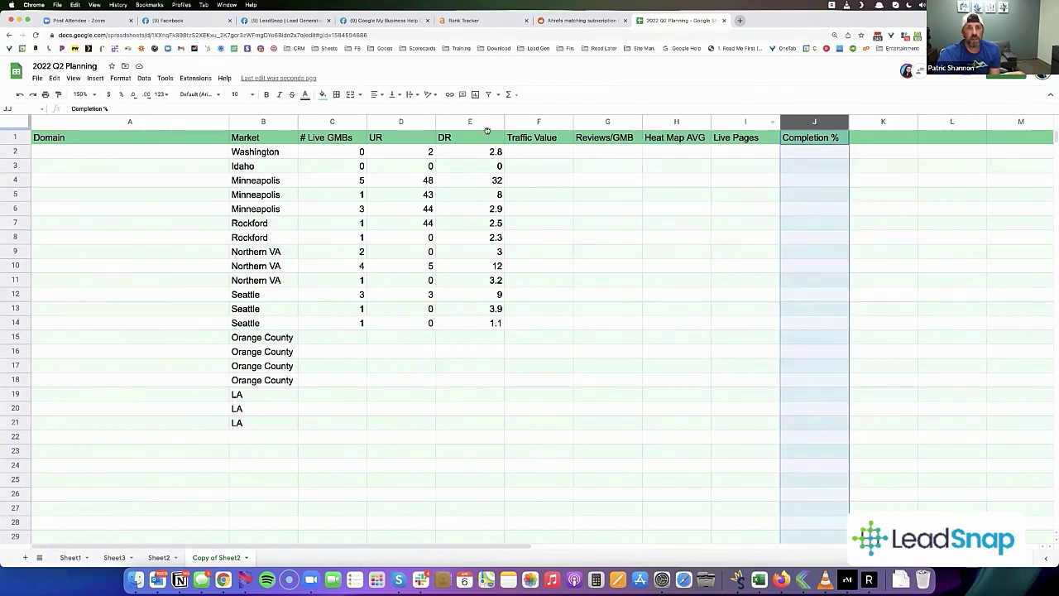
Go over the # Live GMBs, UR, DR and Traffic Value columns, and return to # Live GMBs
left_click(335, 123)
left_click(401, 123)
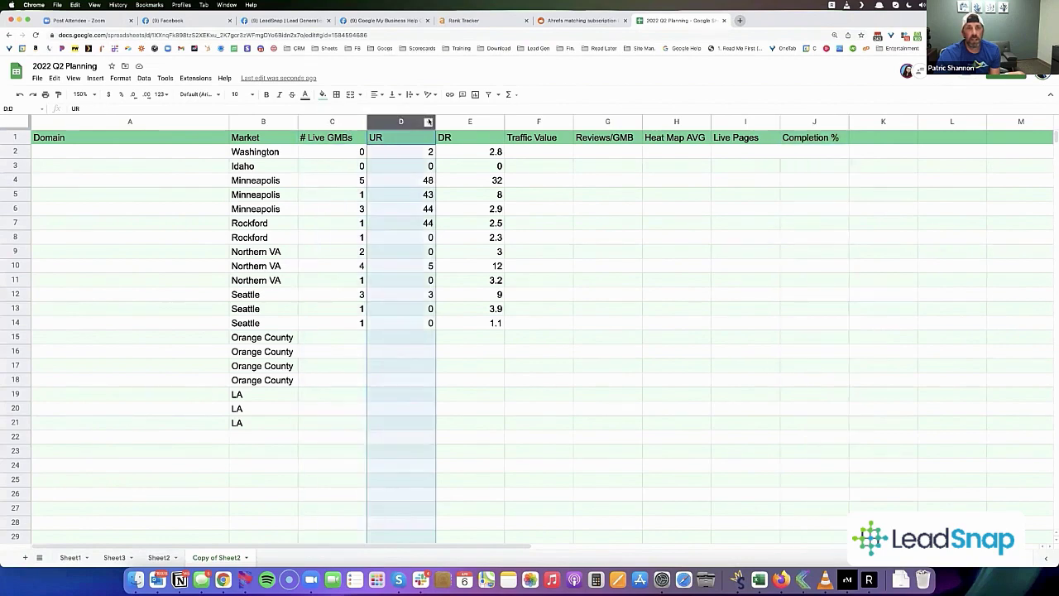
left_click(470, 123)
left_click(532, 124)
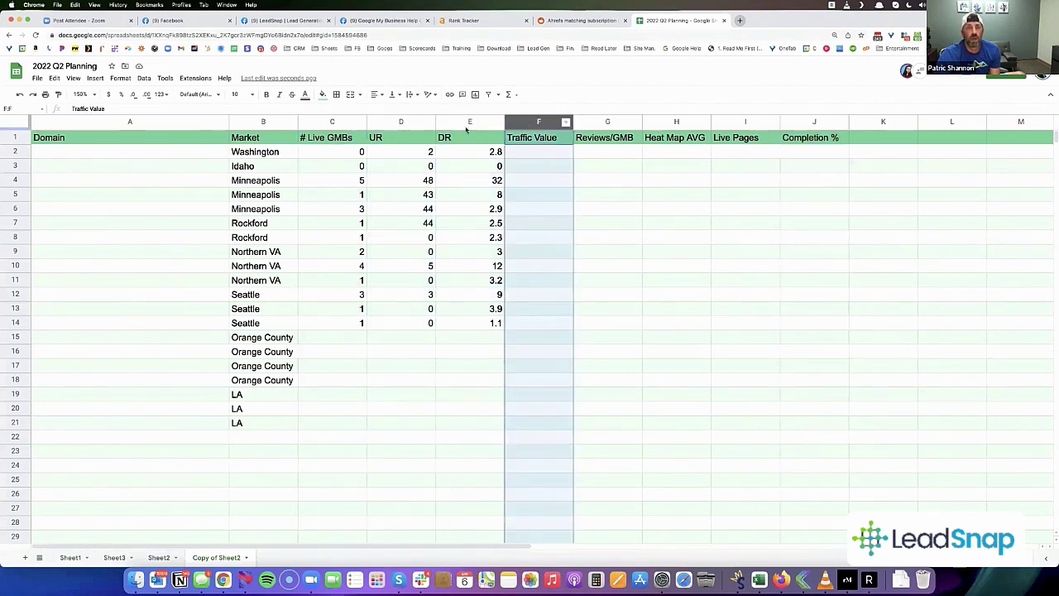
left_click(316, 123)
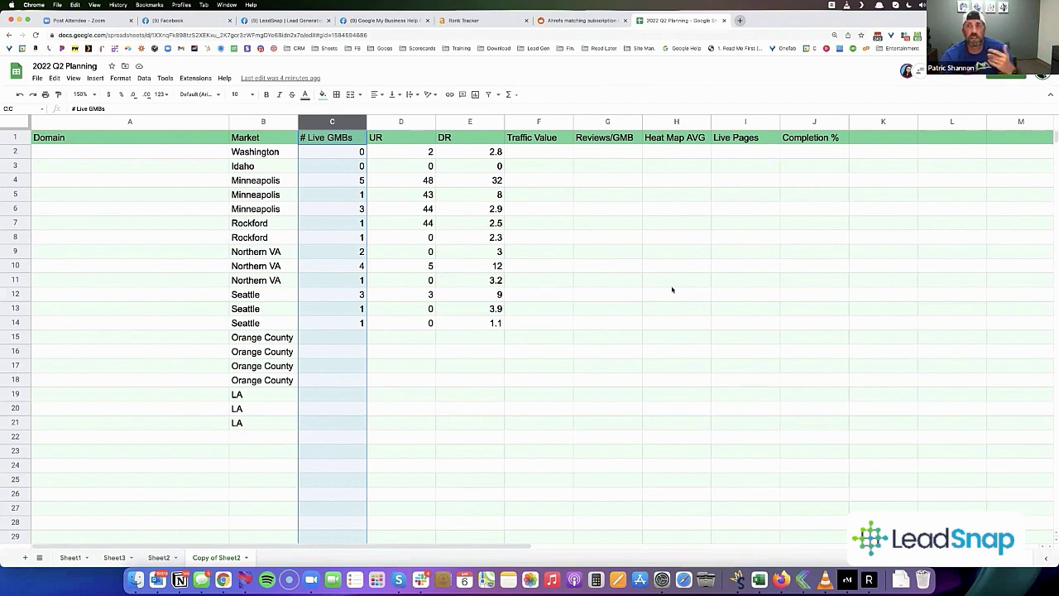
Review the Live Pages and Completion % columns, ending on the Completion % cell for Washington
left_click(745, 122)
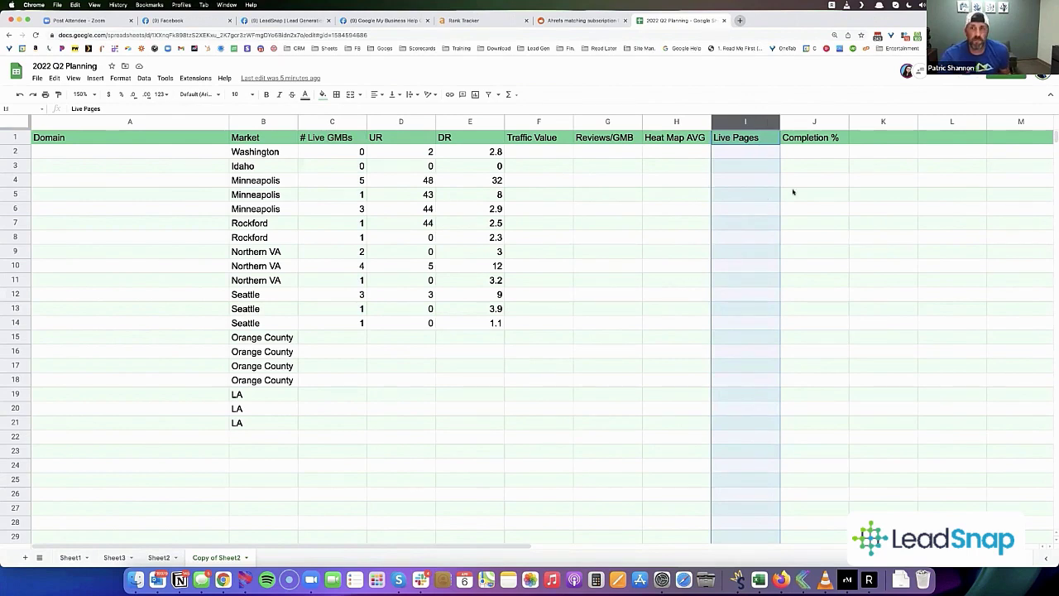
left_click(806, 124)
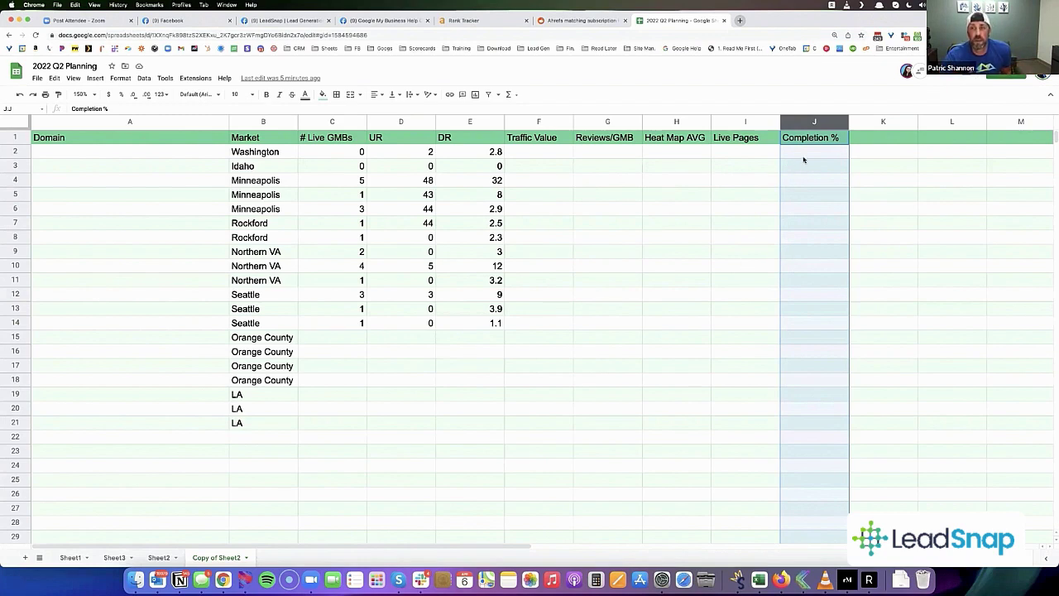
left_click(803, 158)
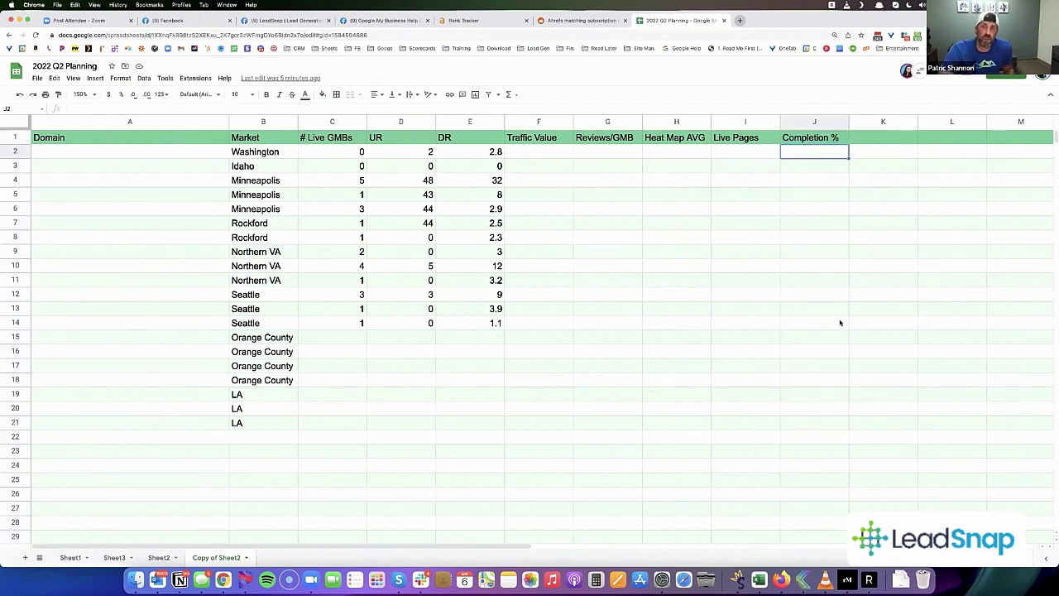